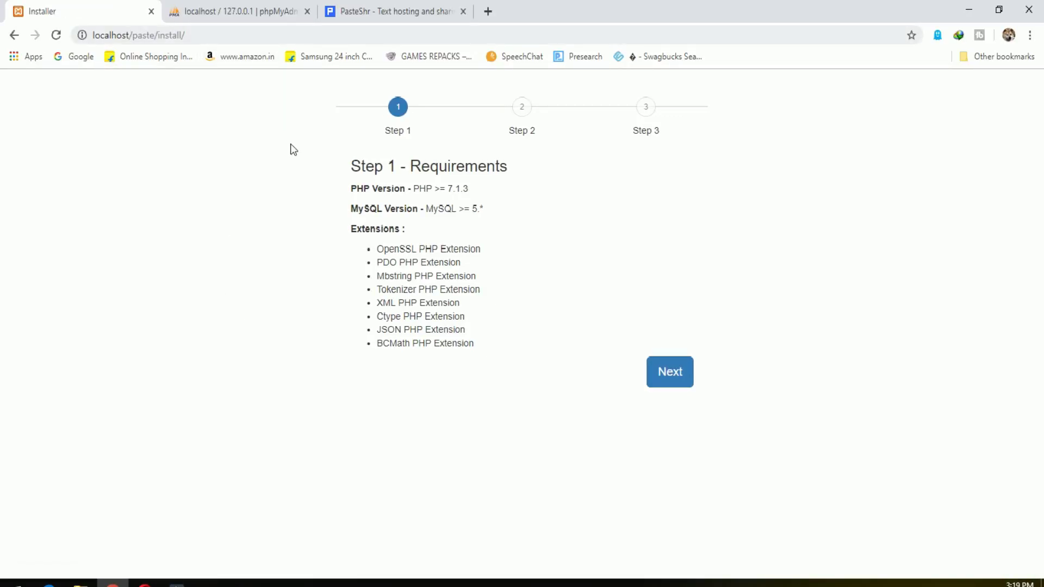
Highlight the list of requirements on the installer's Step 1 page.
left_click_drag(346, 155, 488, 351)
Advance the installer to the database step and create an empty 'paste' database in phpMyAdmin.
left_click(505, 363)
left_click(677, 368)
left_click(259, 7)
left_click(244, 203)
type("paste")
left_click(482, 205)
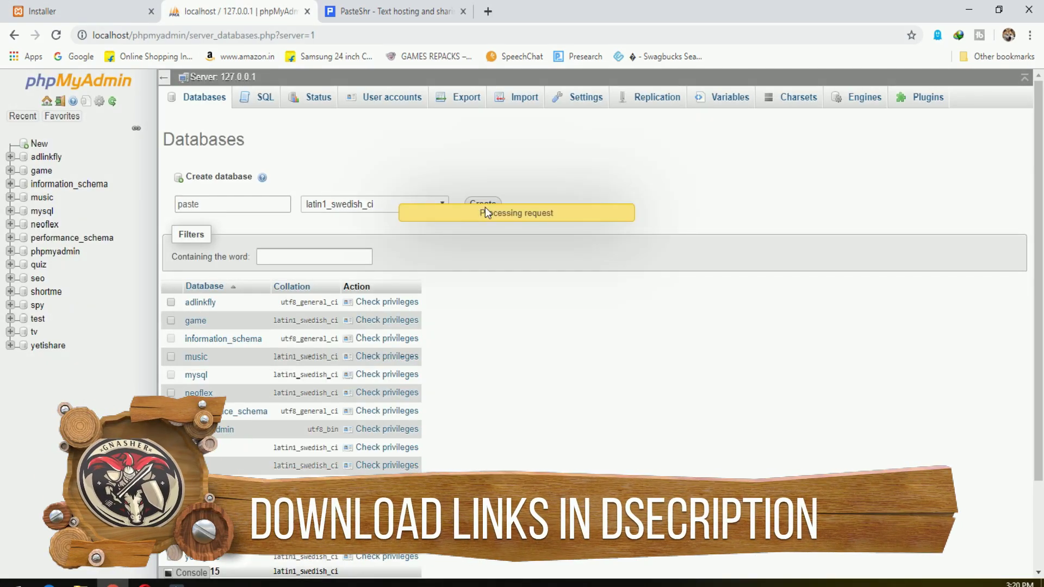
left_click(70, 6)
Enter host localhost, database paste, username root and the database password, then continue.
type("l")
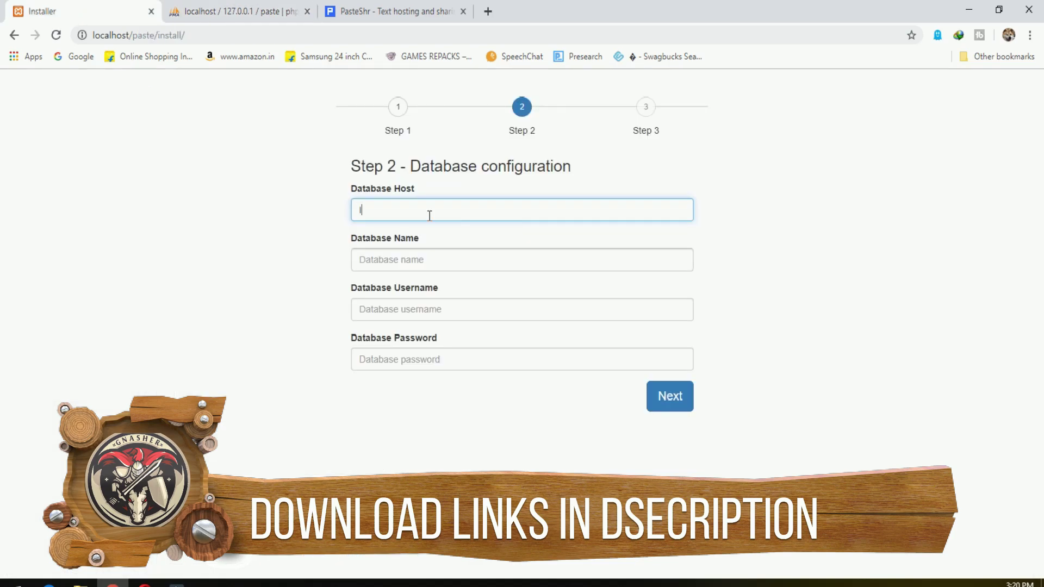
type("ocalhost")
key("Tab")
type("pas")
key("Tab")
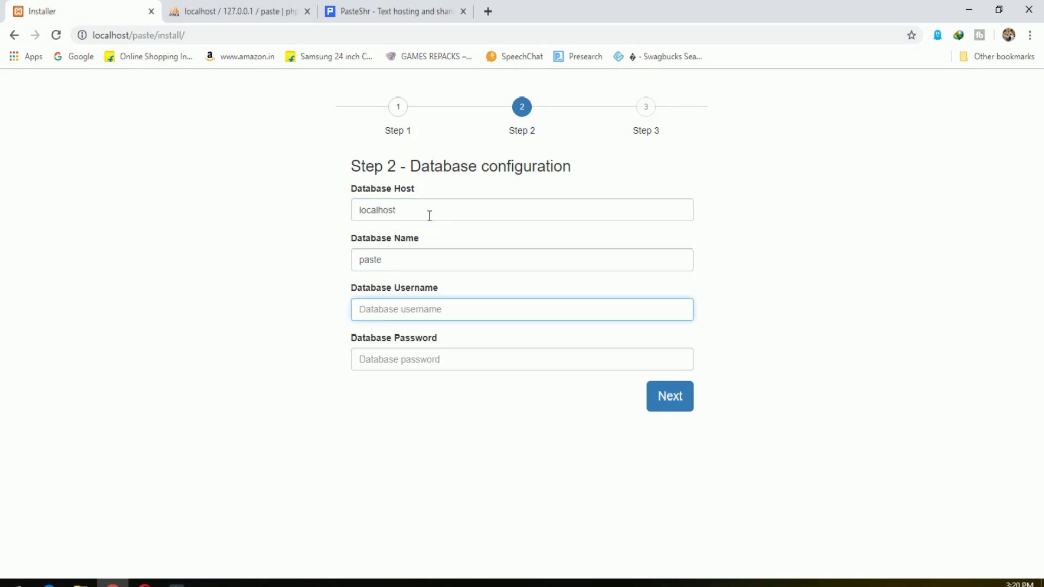
type("root")
left_click(429, 363)
type("password")
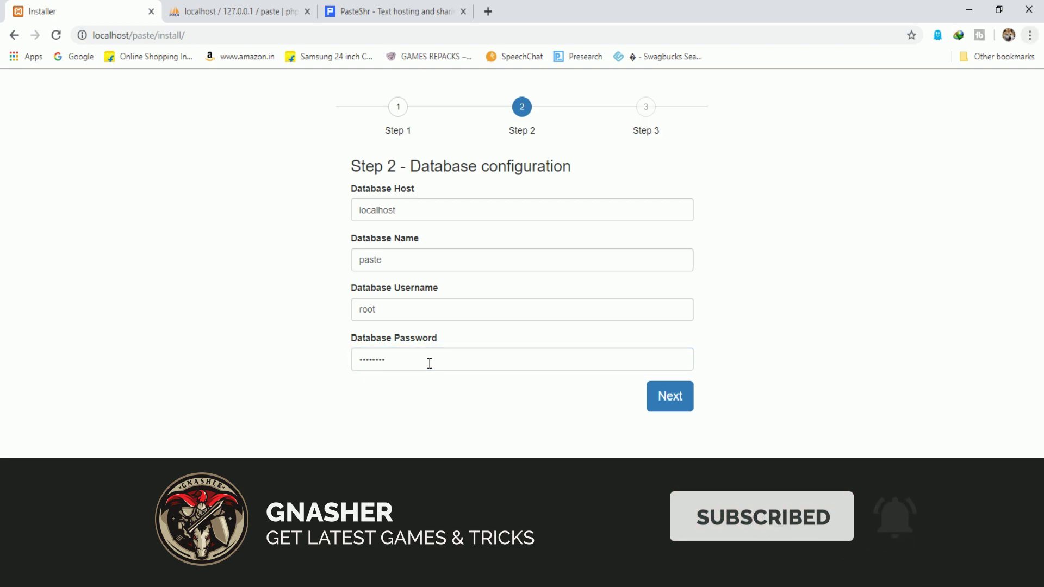
left_click(429, 363)
key("ctrl+a")
type("password123")
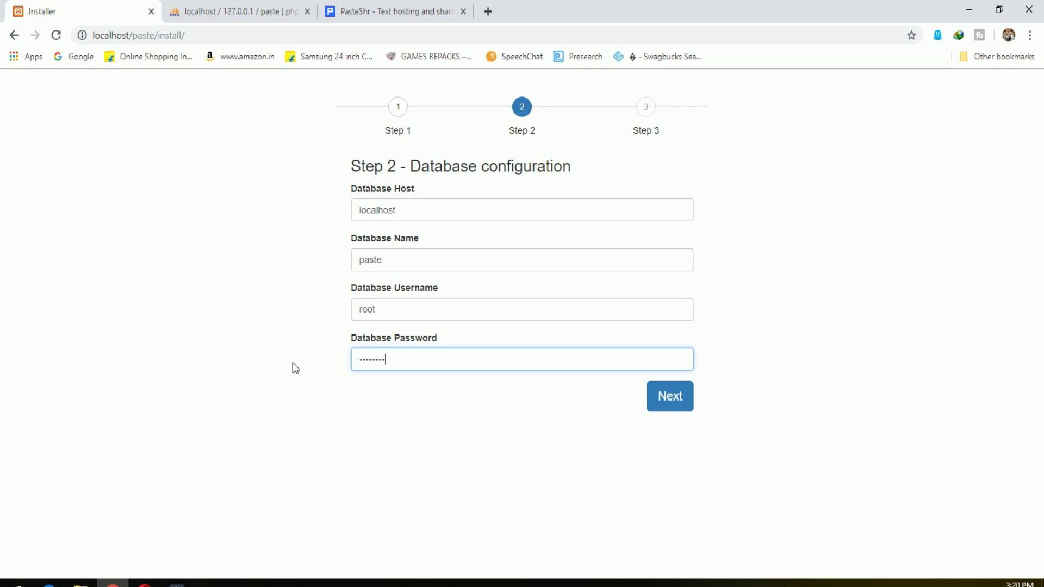
type("456")
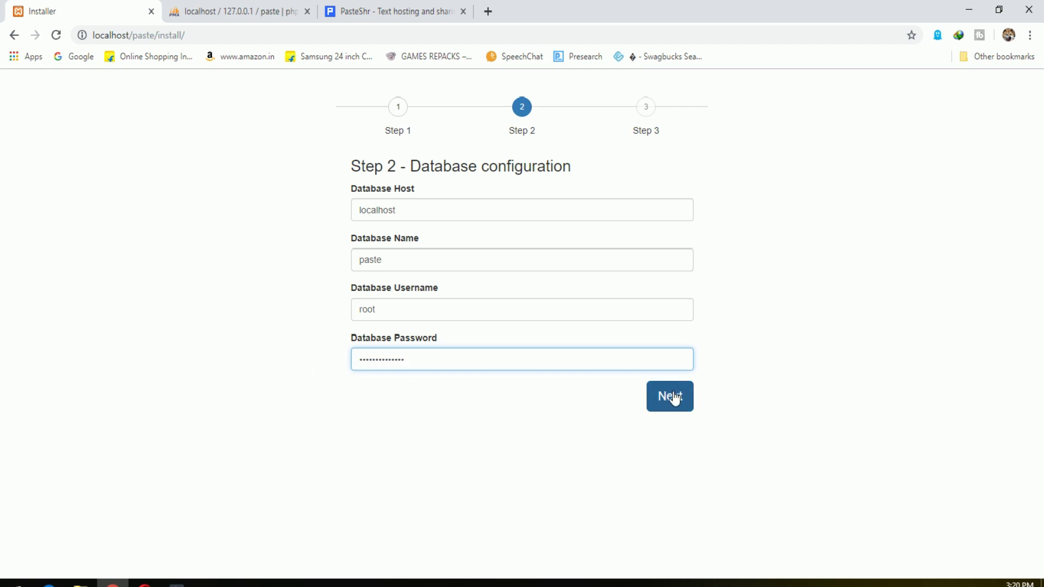
left_click(672, 397)
left_click(417, 216)
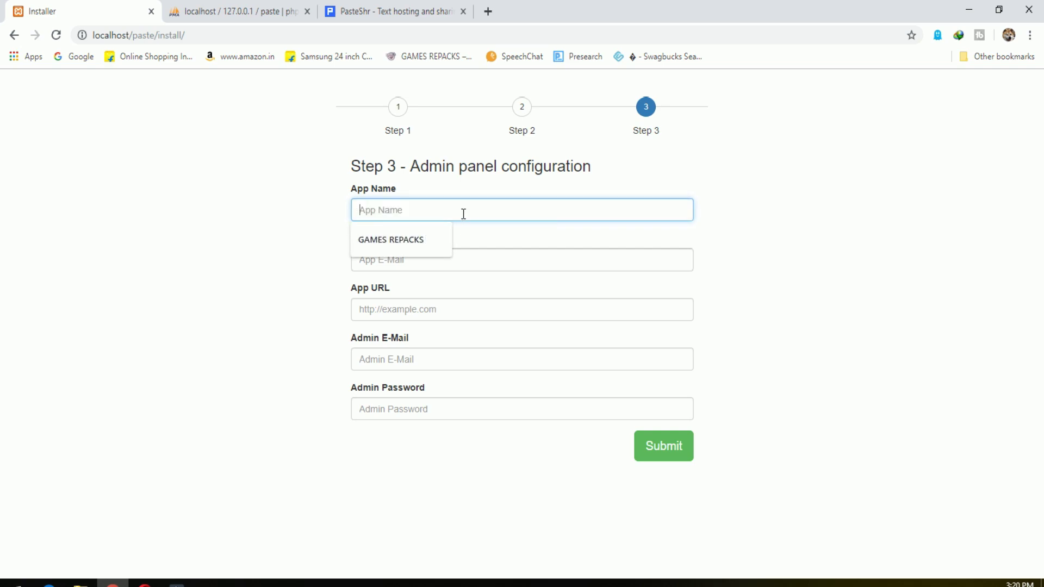
type("Paste")
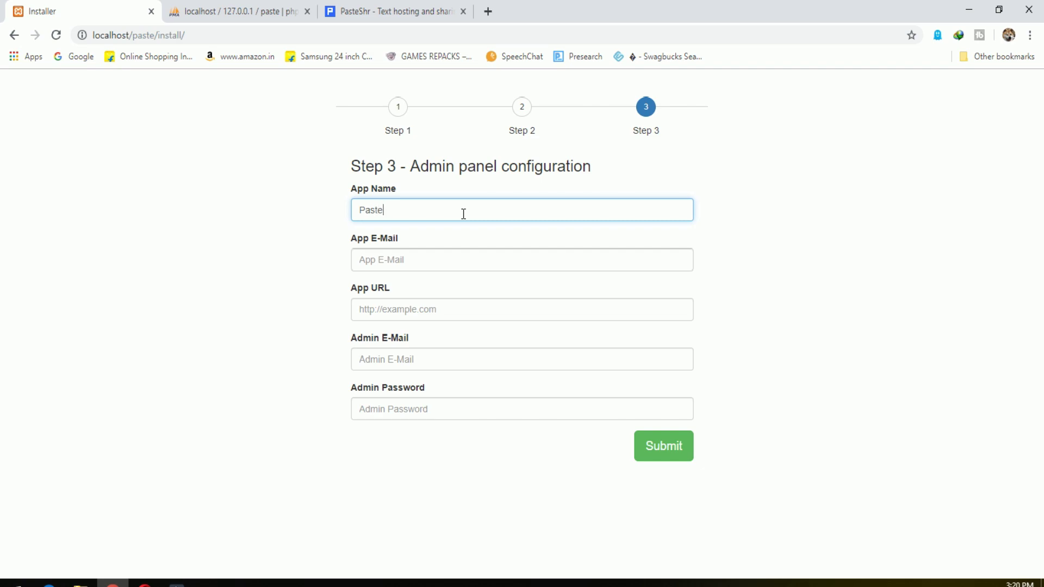
left_click(465, 261)
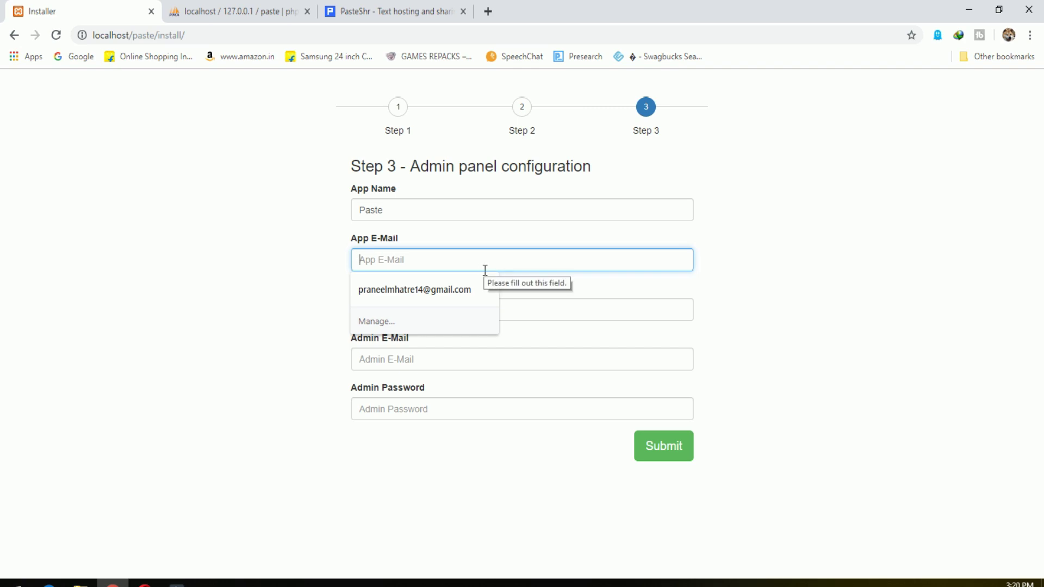
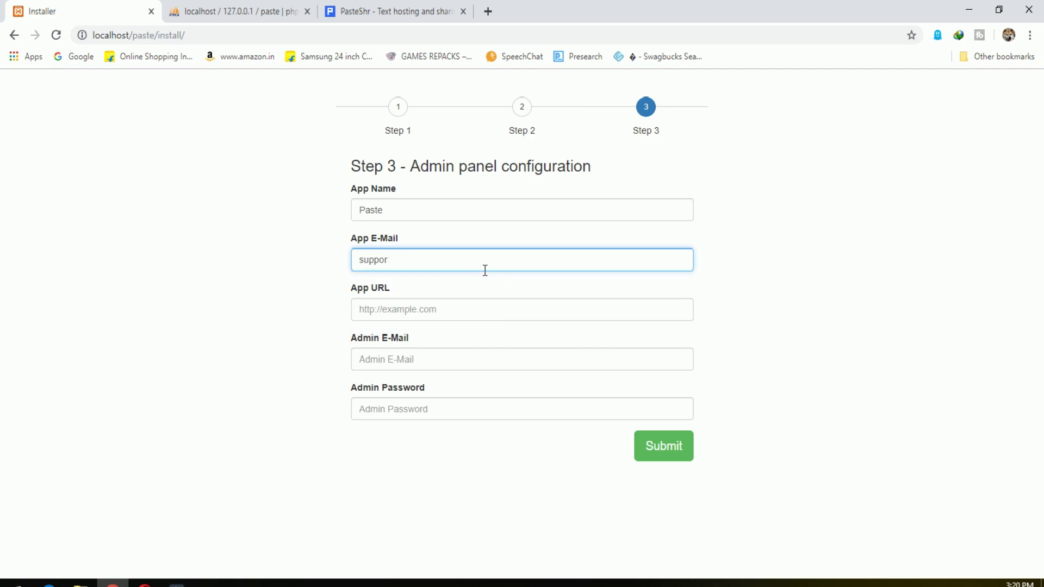
key("Tab")
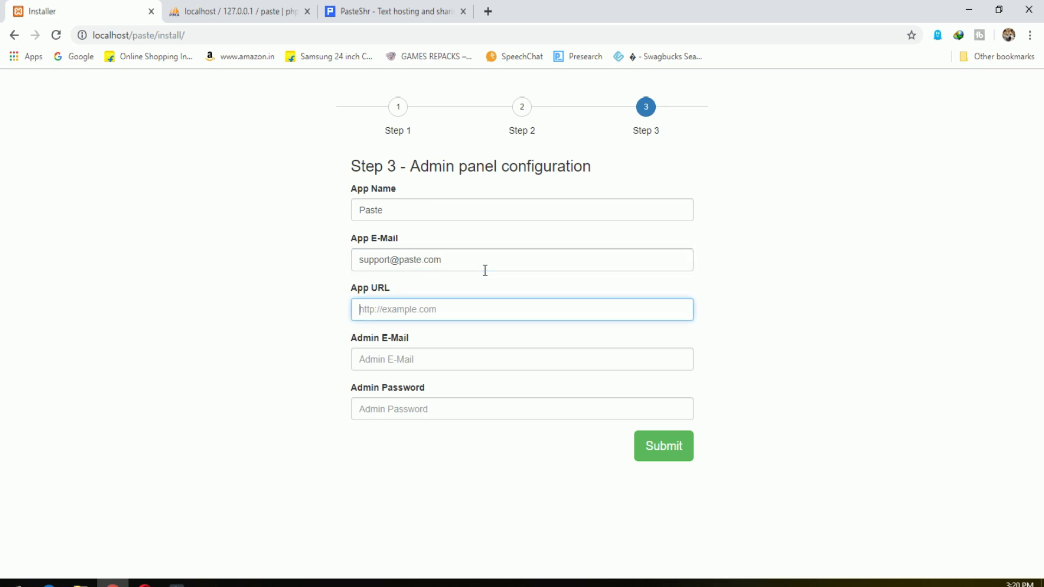
left_click(157, 36)
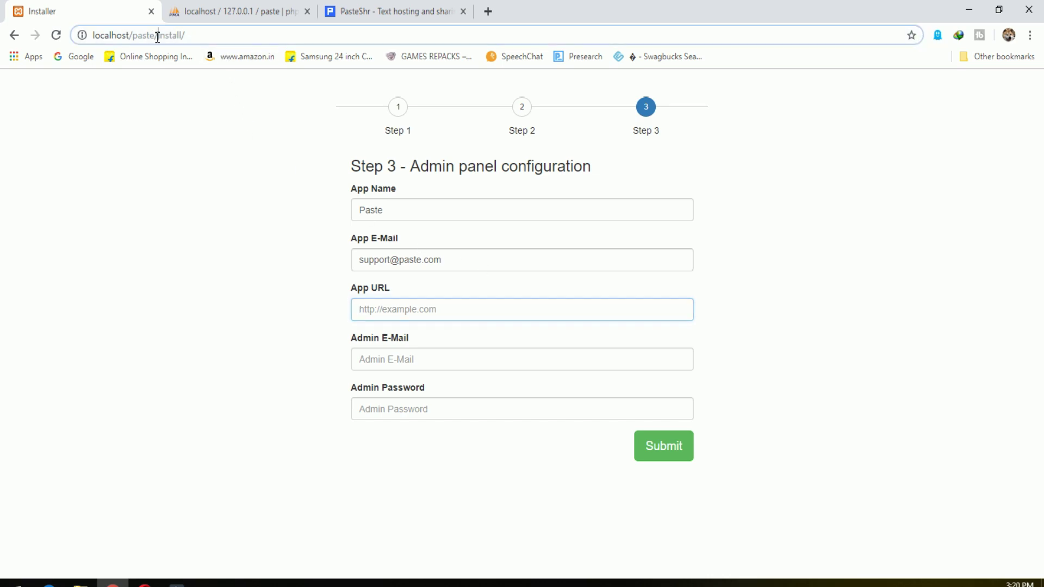
left_click(389, 310)
left_click(404, 340)
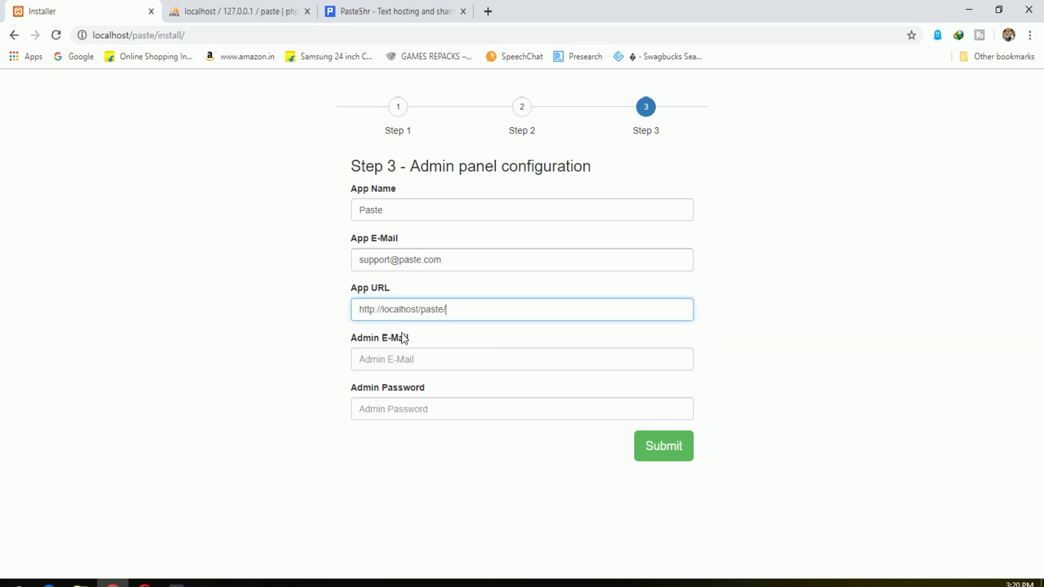
Fill in the admin e-mail and admin password, then submit to finish installing.
left_click(417, 359)
left_click(430, 385)
left_click(437, 406)
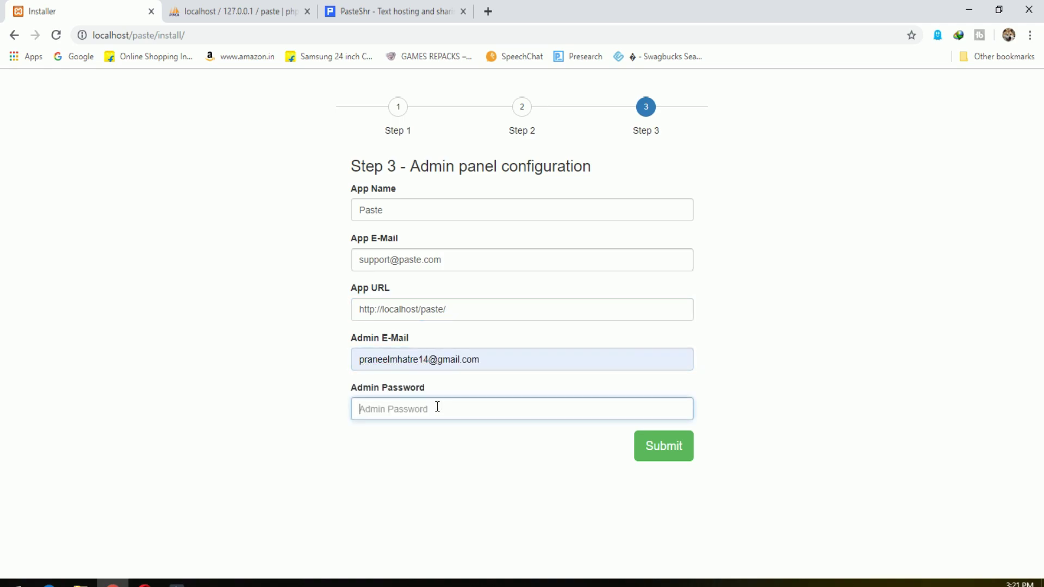
type("•")
left_click(544, 358)
left_click(909, 462)
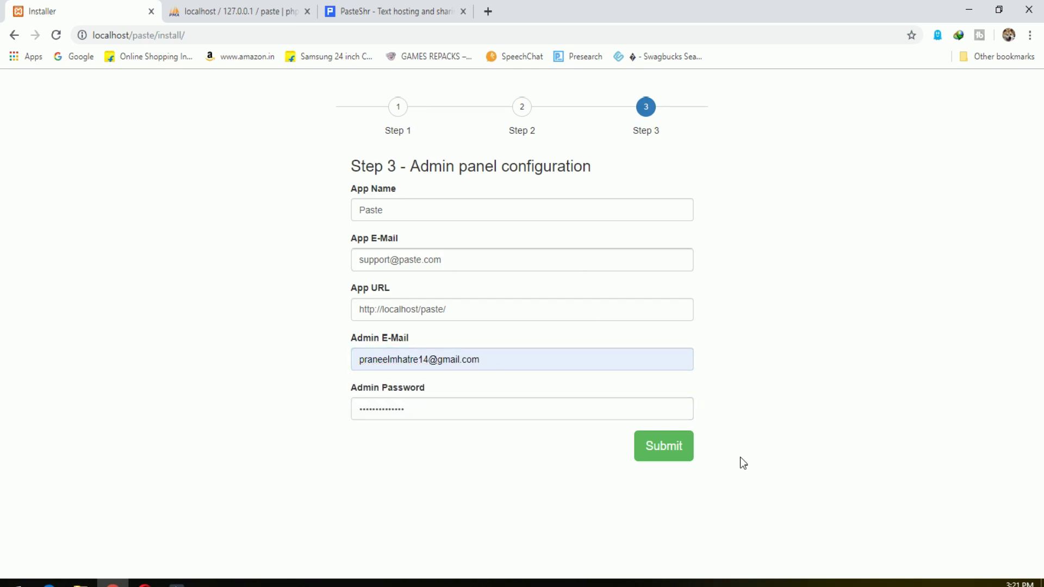
left_click(686, 456)
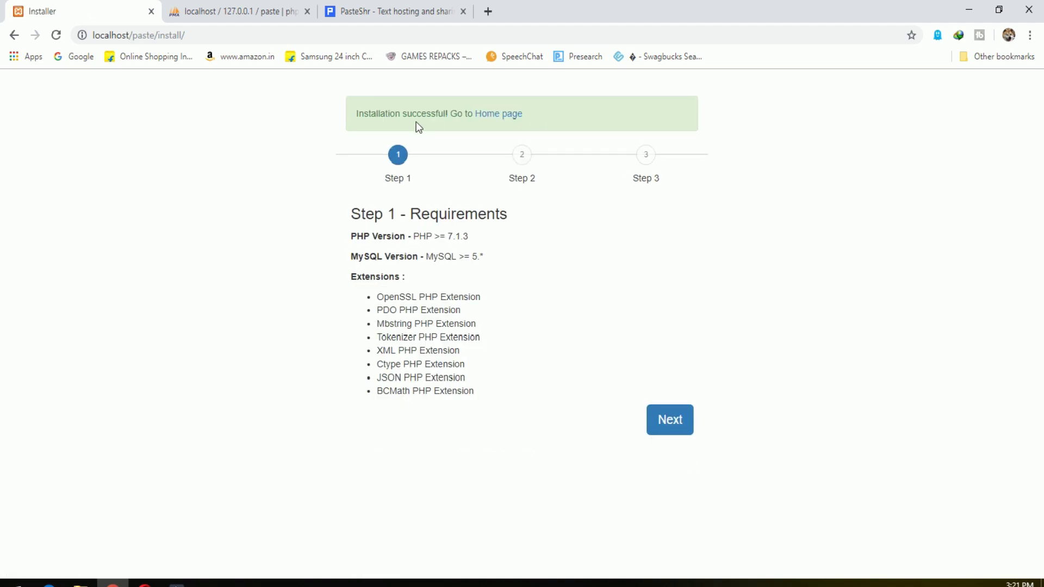
Open the new site's home page, read the footer description, and return to Home.
left_click(503, 114)
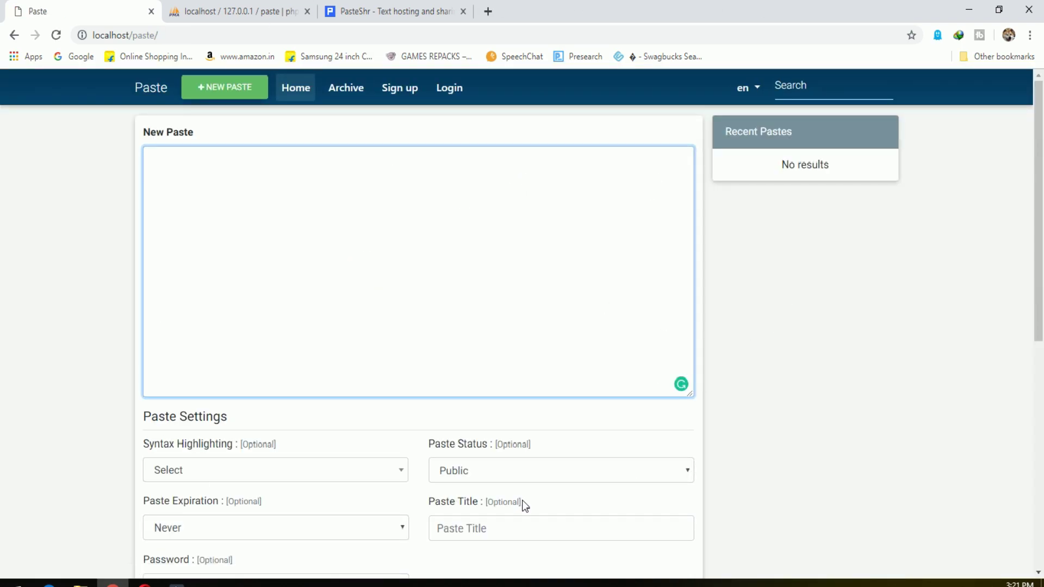
scroll(777, 455, "down", 8)
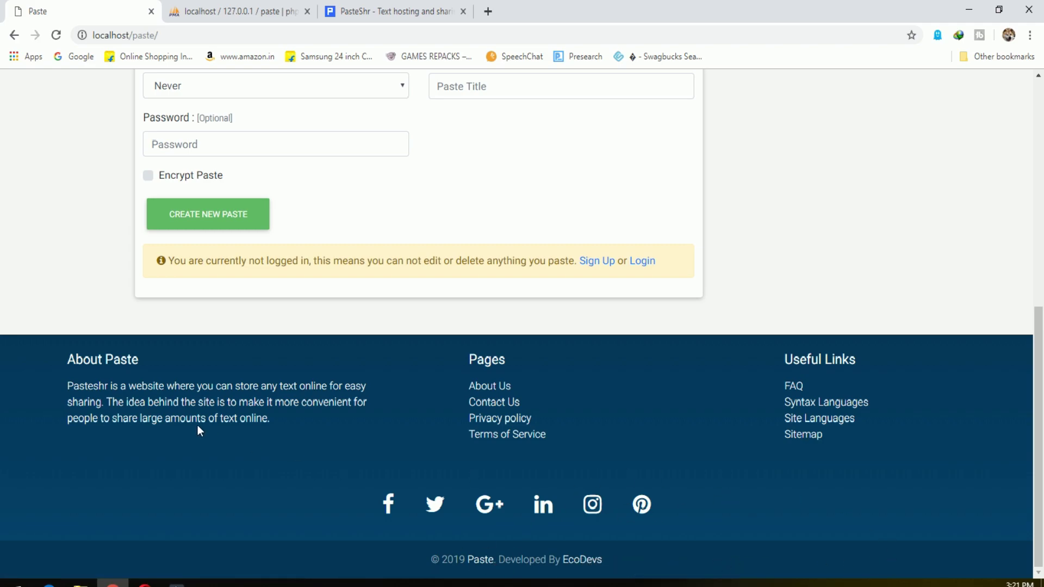
left_click_drag(196, 386, 366, 386)
left_click_drag(101, 402, 333, 404)
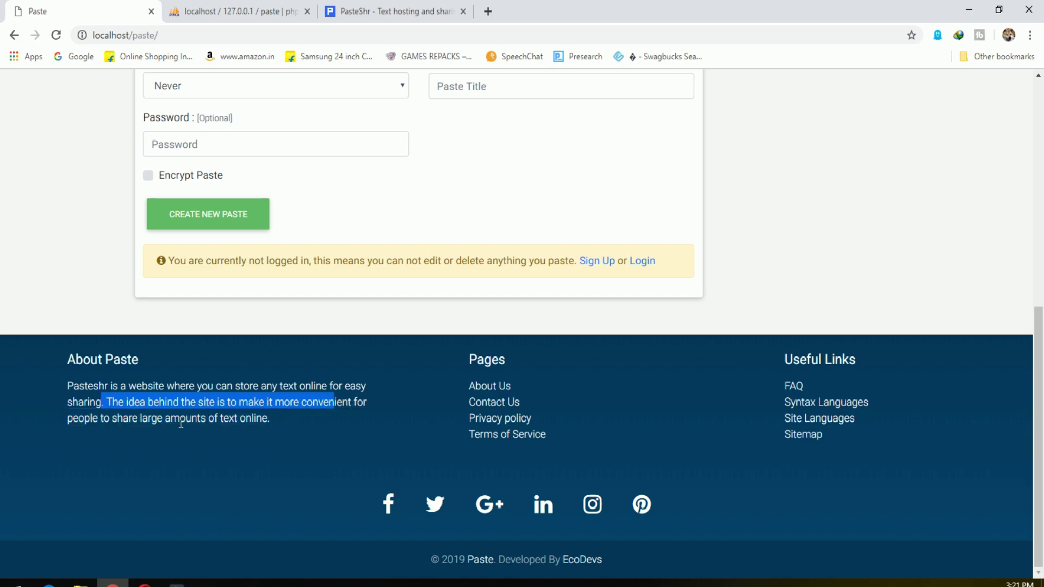
left_click_drag(171, 422, 287, 422)
left_click(491, 422)
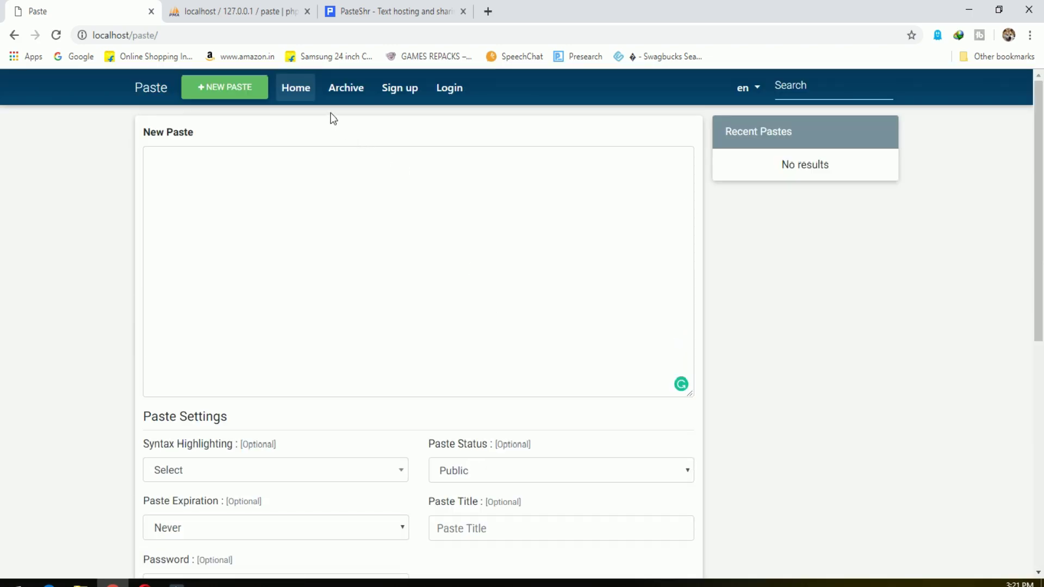
left_click(302, 90)
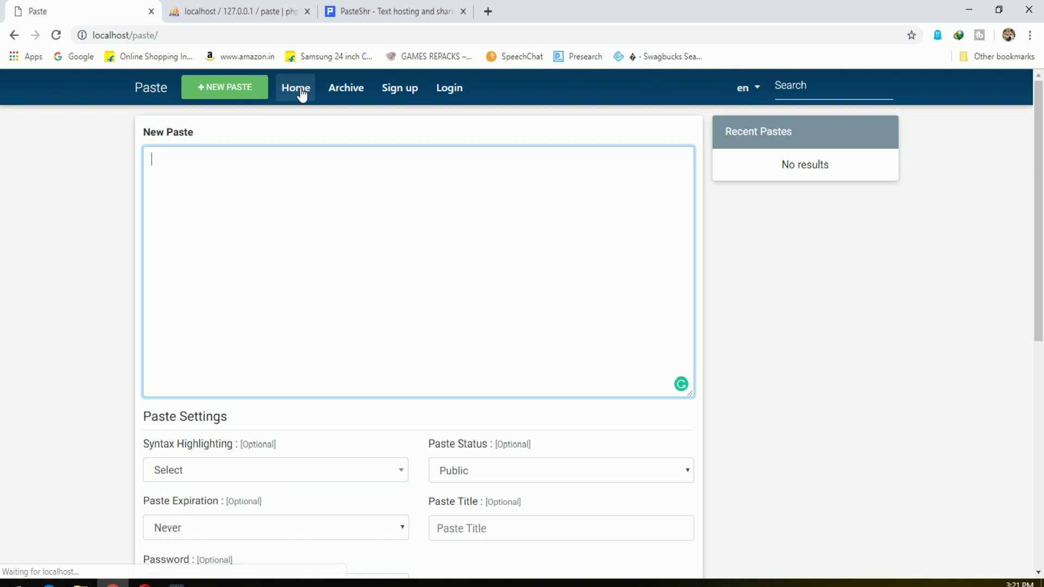
Start a new paste with syntax highlighting set to C++.
left_click(245, 91)
scroll(411, 389, "down", 1)
scroll(412, 389, "down", 1)
left_click(275, 340)
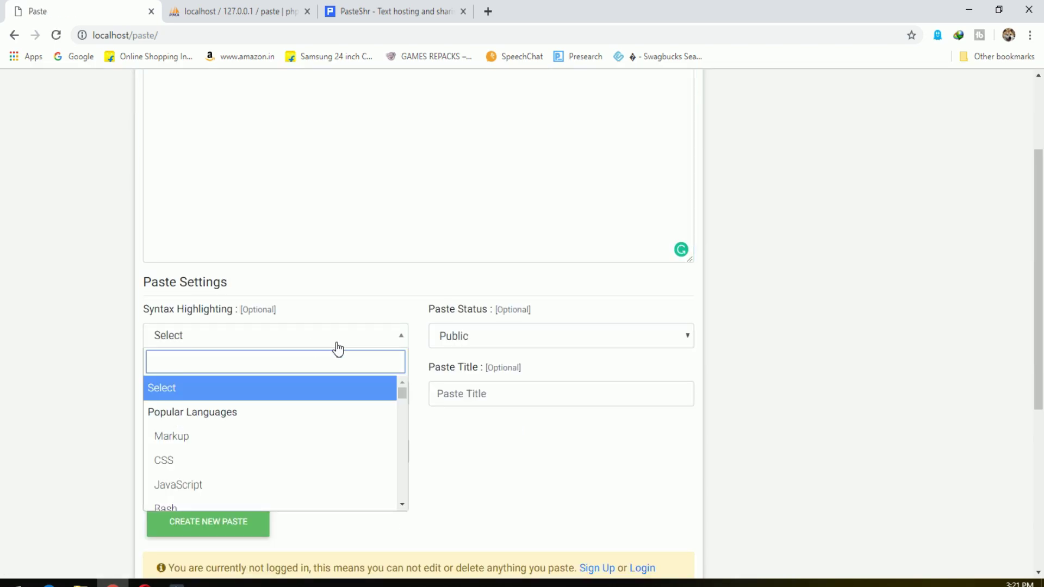
scroll(306, 445, "down", 1)
scroll(305, 443, "down", 2)
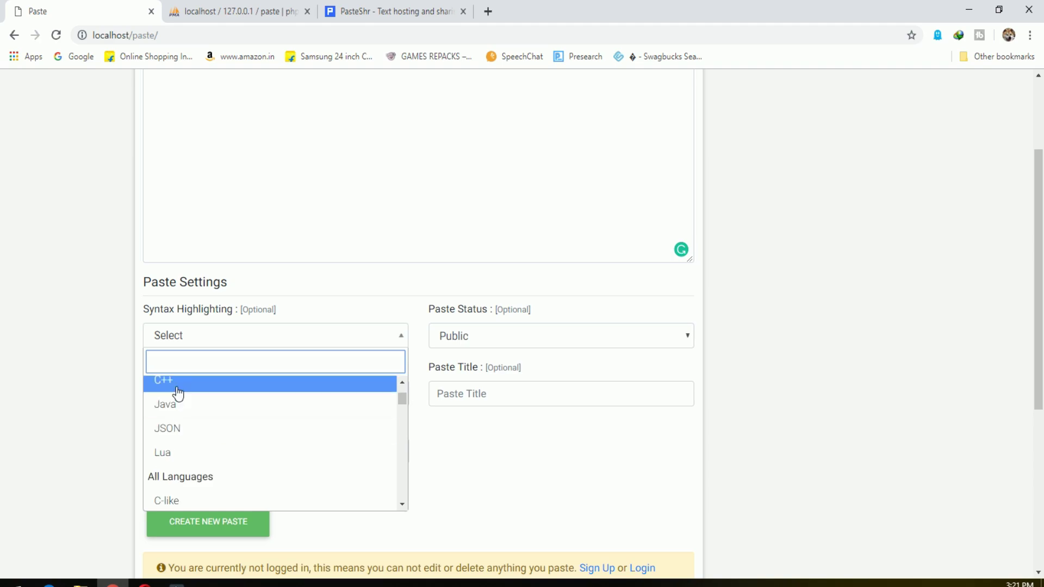
left_click(178, 393)
scroll(350, 331, "up", 2)
Write a short C program with stdio.h and conio.h includes, void mian() and a Printf call.
left_click(233, 168)
type("#include<stdio.h>")
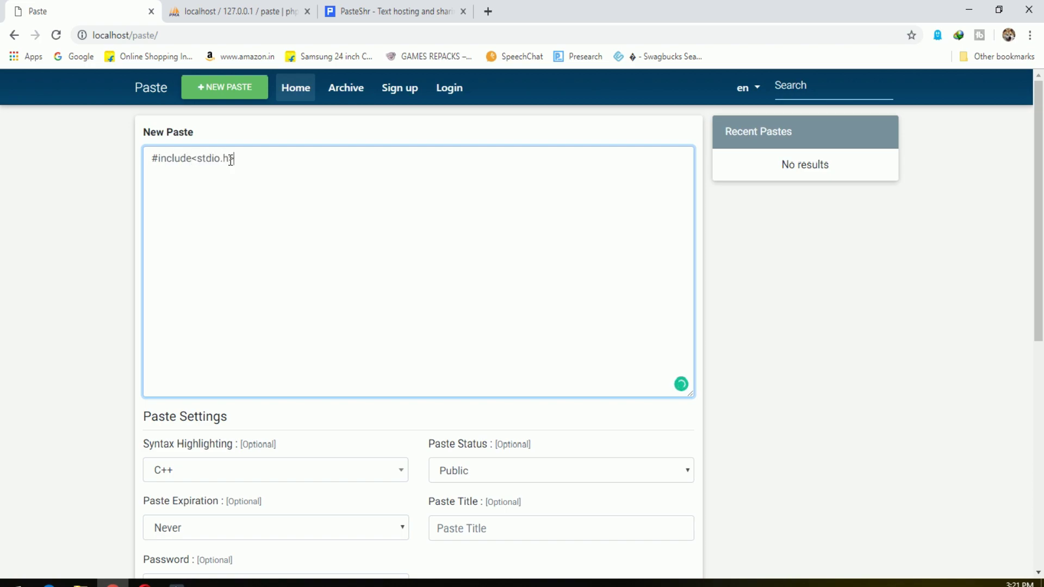
key("Return")
type("#includ<conio.h>")
key("Return")
type("void mian()")
key("Return")
type("{}{")
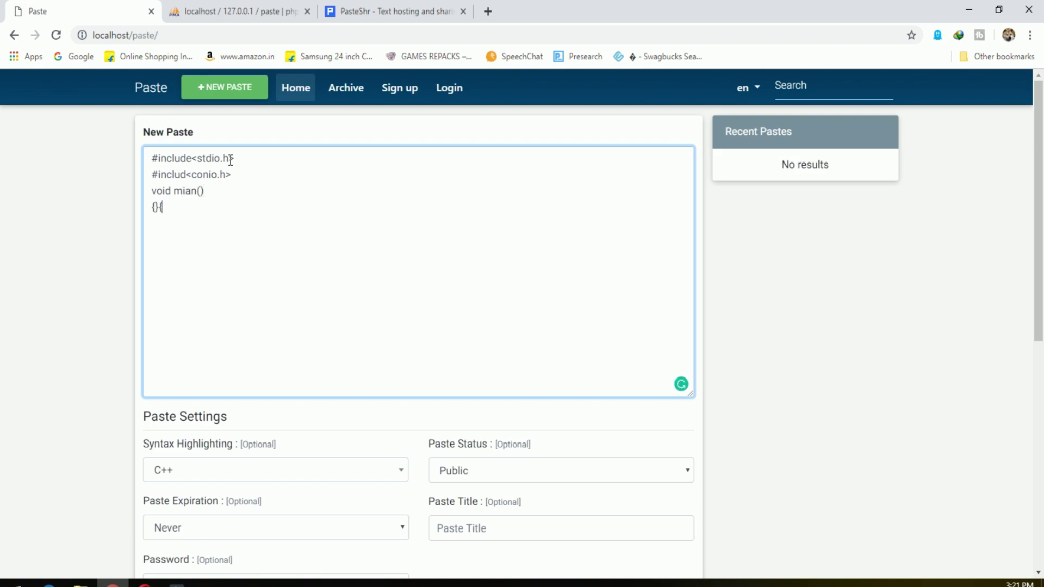
key("Return")
key("Return")
key("Up")
type("Printf(()")
key("BackSpace")
key("BackSpace")
type(")")
type("\"\"")
type("Test")
type(";")
left_click(233, 158)
type(">")
left_click(805, 347)
Title the paste 'TEst', keep expiration Never, create it, and select code lines 4-6.
scroll(791, 420, "down", 1)
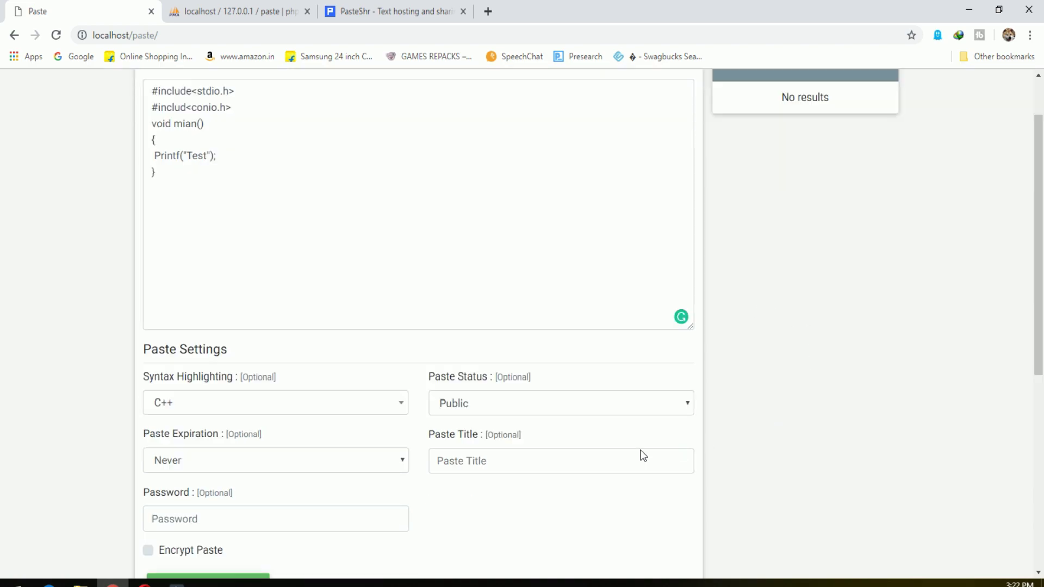
left_click(450, 462)
type("TEst")
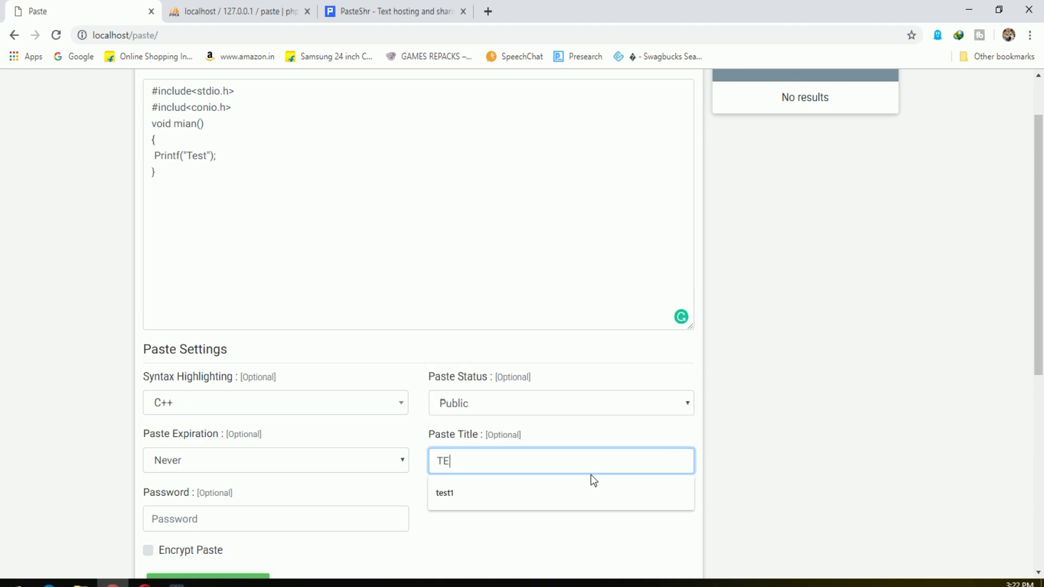
left_click(825, 465)
left_click(375, 462)
left_click(374, 461)
scroll(394, 485, "down", 1)
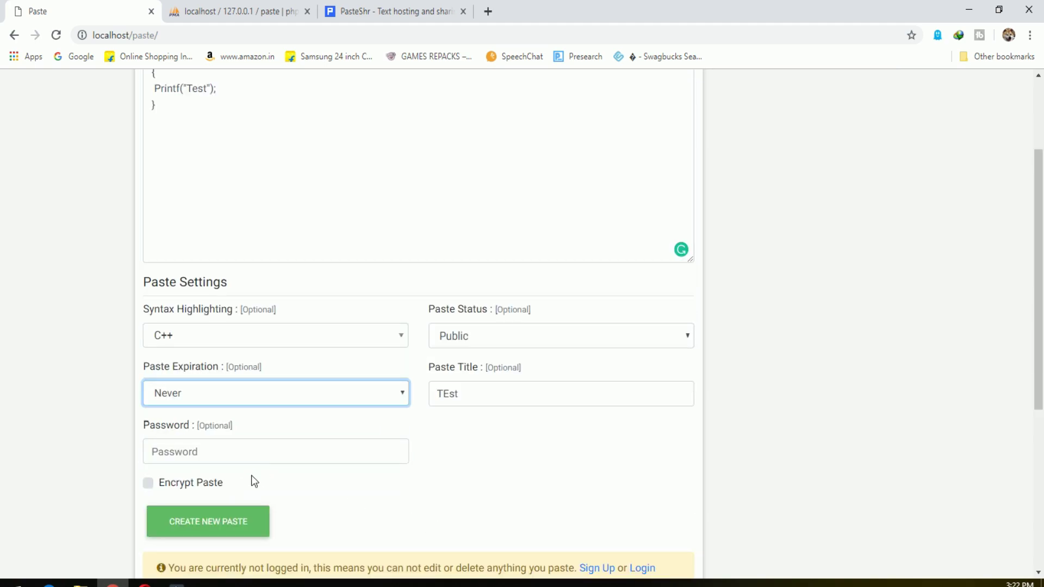
scroll(250, 511, "down", 1)
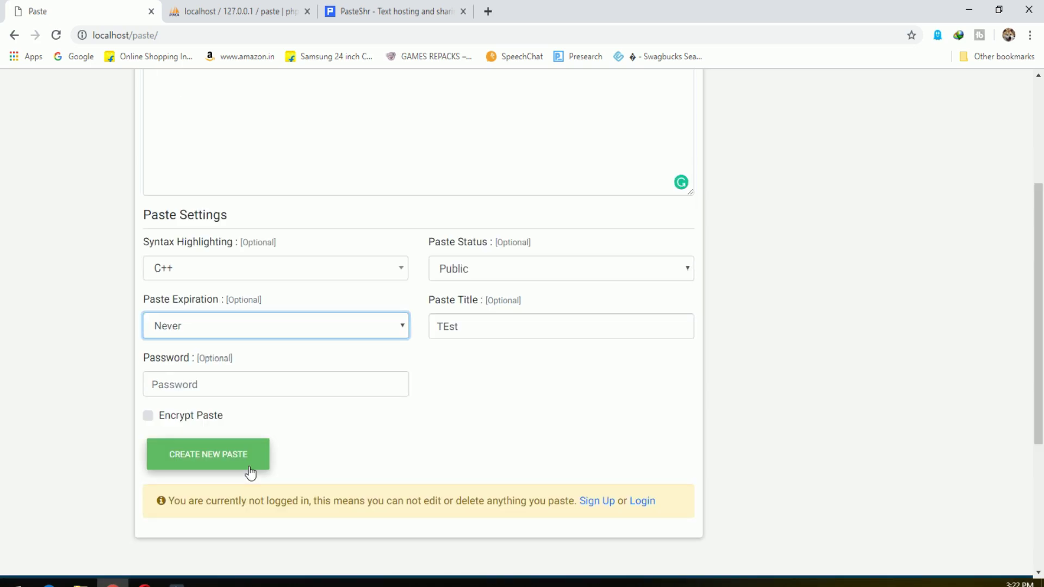
left_click(250, 472)
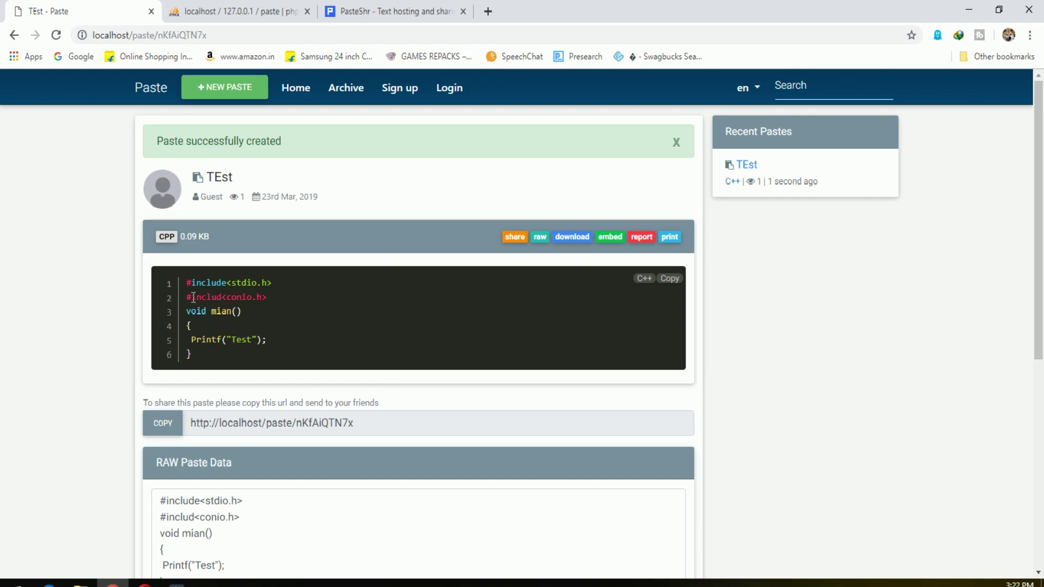
left_click_drag(191, 325, 335, 357)
left_click(335, 353)
left_click_drag(236, 248, 146, 246)
left_click(400, 305)
left_click(159, 422)
left_click(488, 12)
key("ctrl+v")
key("Return")
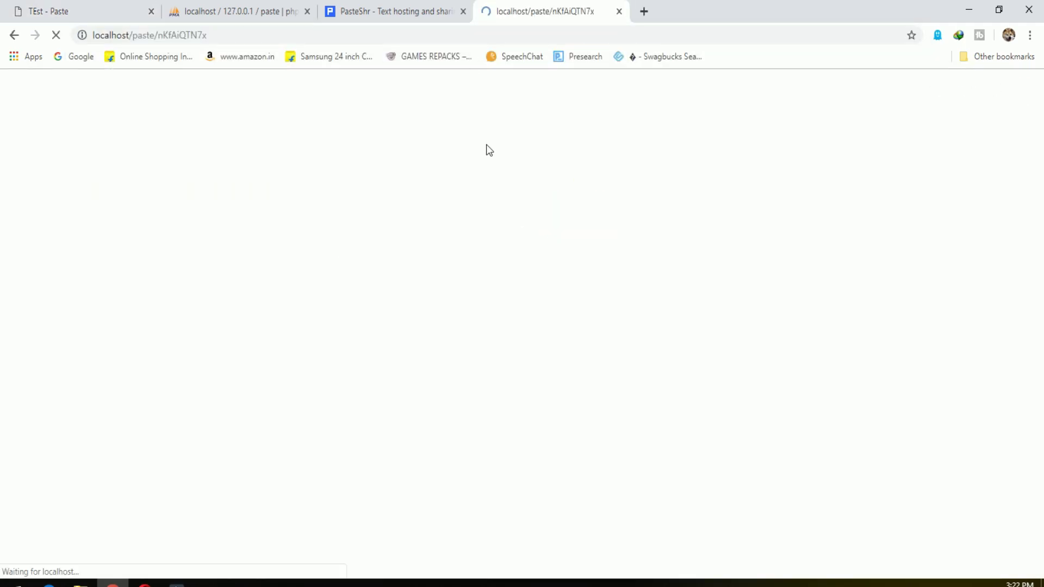
scroll(449, 412, "down", 5)
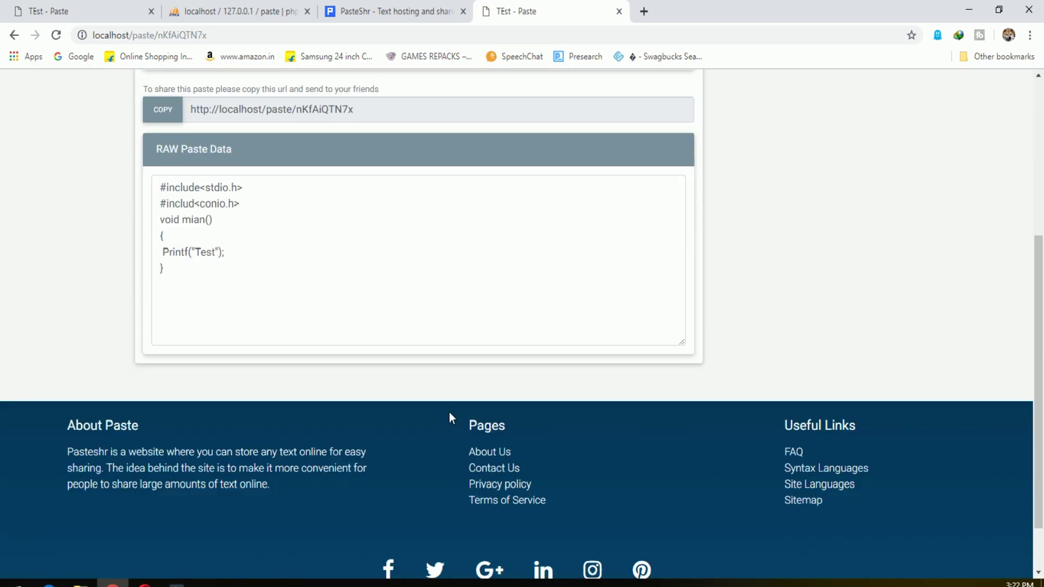
left_click(619, 11)
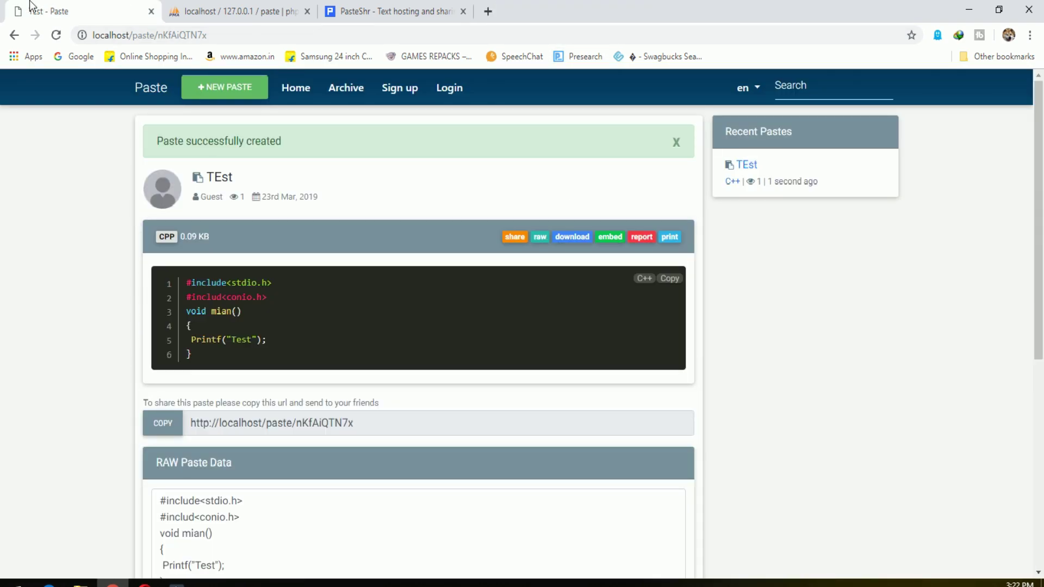
scroll(189, 430, "down", 3)
left_click_drag(191, 363, 275, 375)
left_click(499, 375)
left_click(811, 352)
scroll(811, 345, "up", 3)
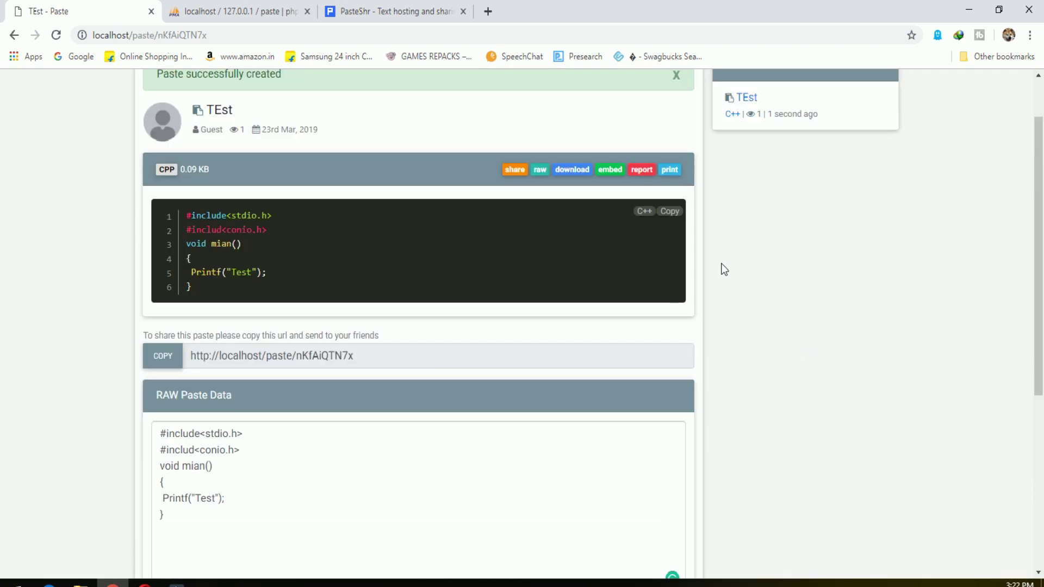
scroll(723, 266, "up", 3)
left_click(581, 238)
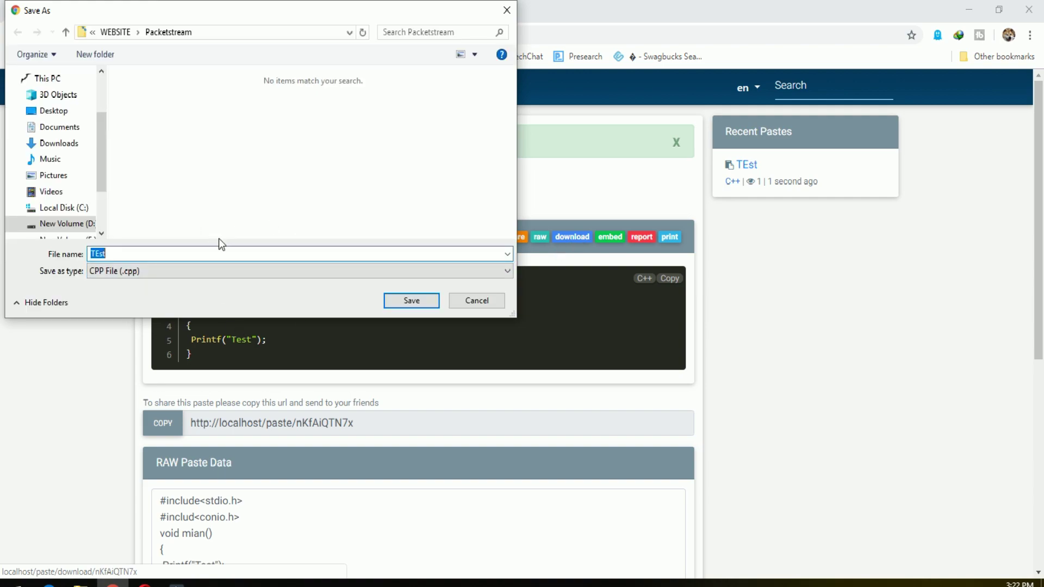
left_click(75, 208)
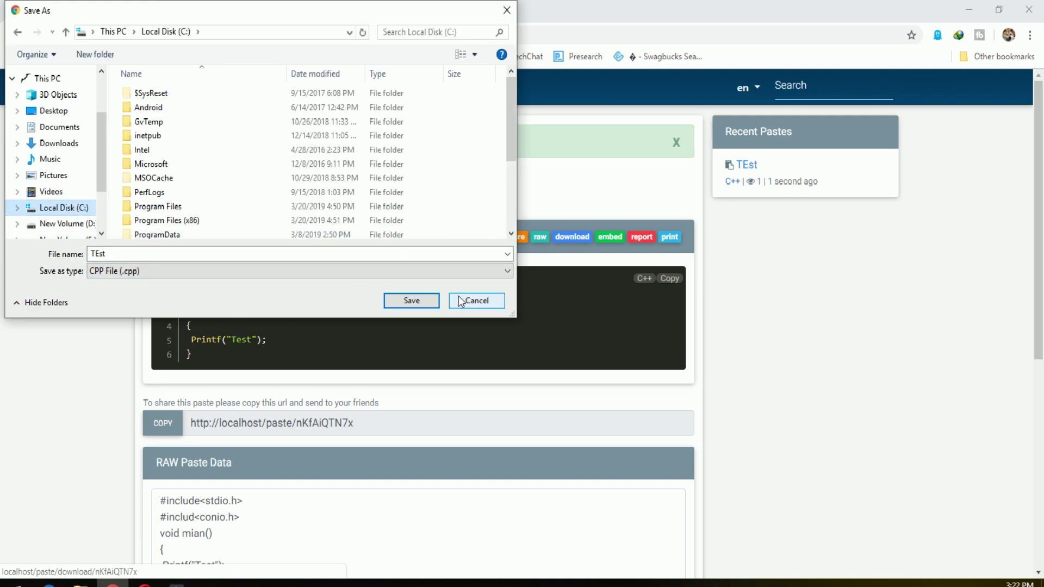
left_click(460, 300)
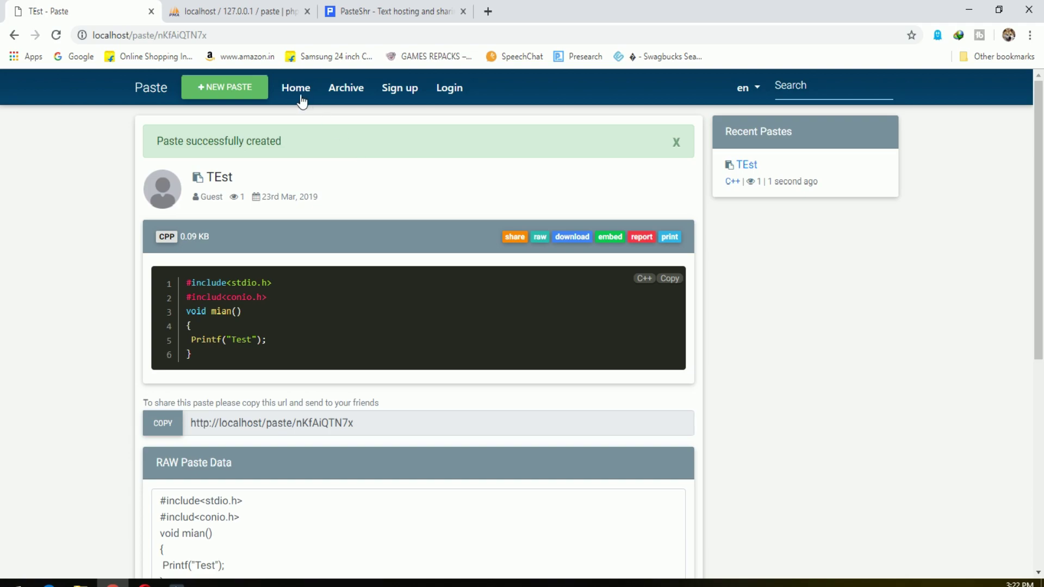
Browse the paste archive and filter it to C++ pastes.
left_click(344, 91)
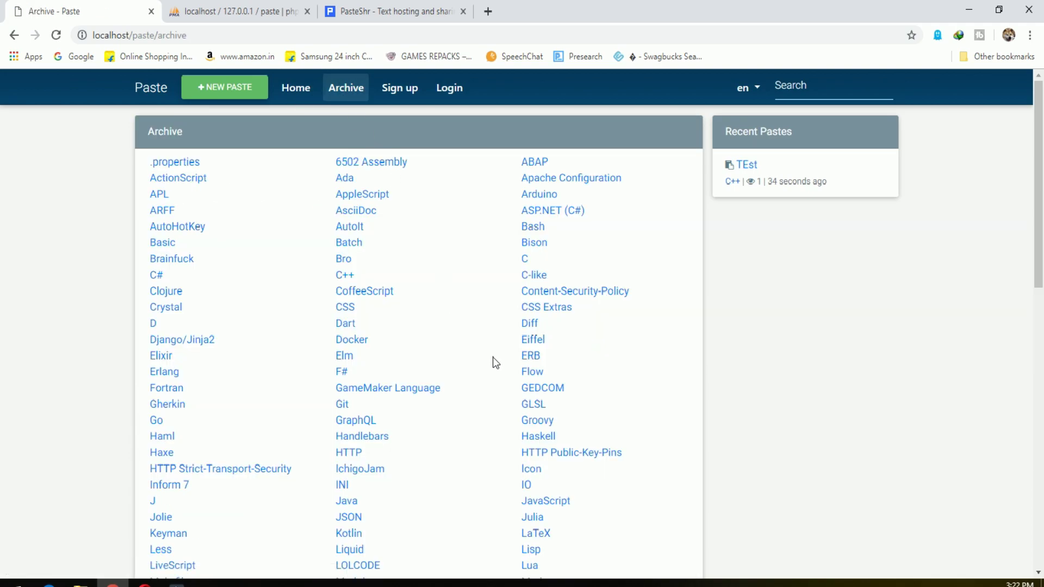
scroll(495, 362, "down", 11)
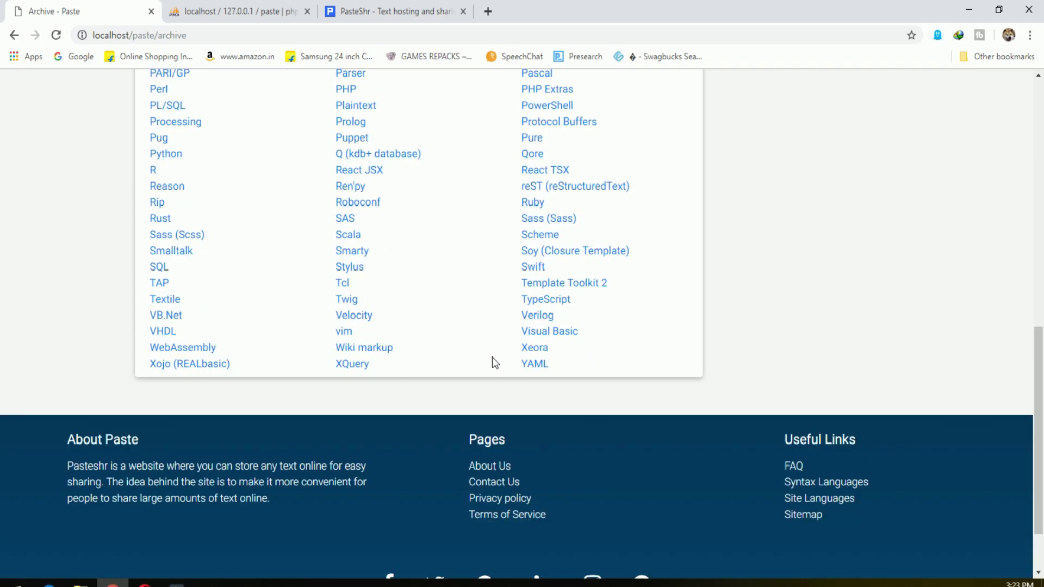
scroll(493, 364, "up", 15)
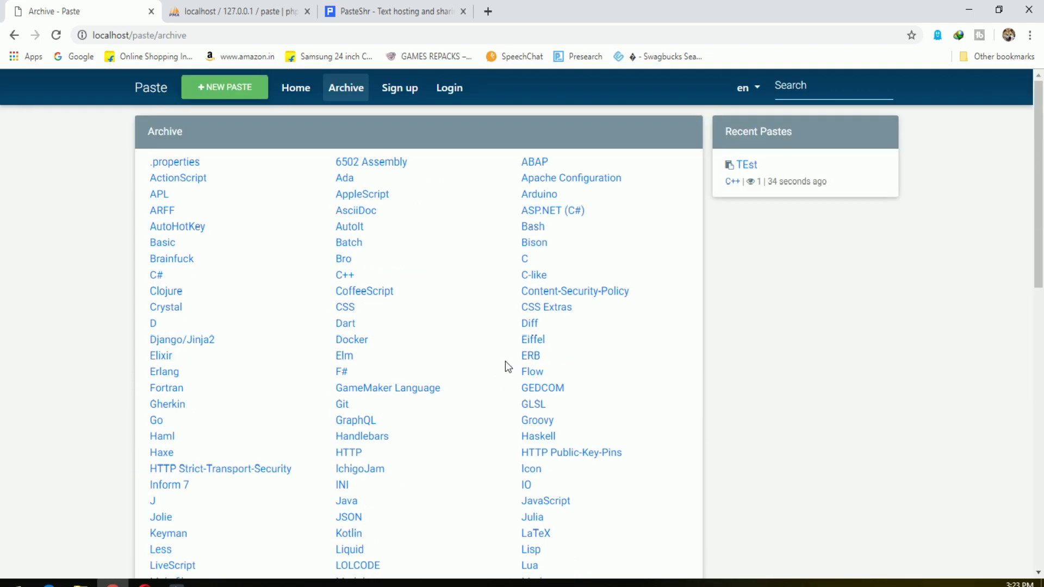
left_click(345, 275)
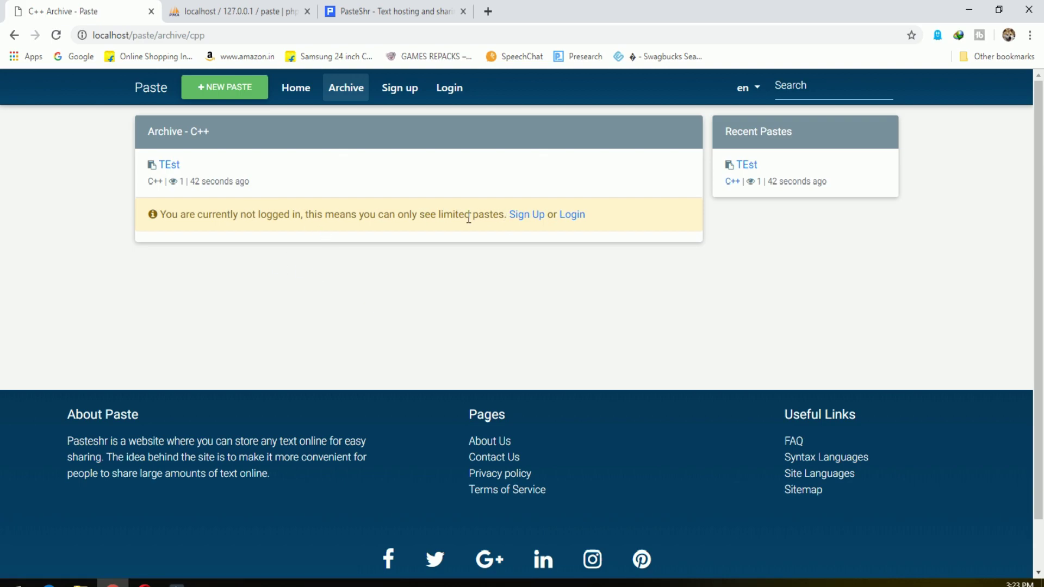
Sign in with the saved admin e-mail and password, ticking Remember me.
left_click(454, 98)
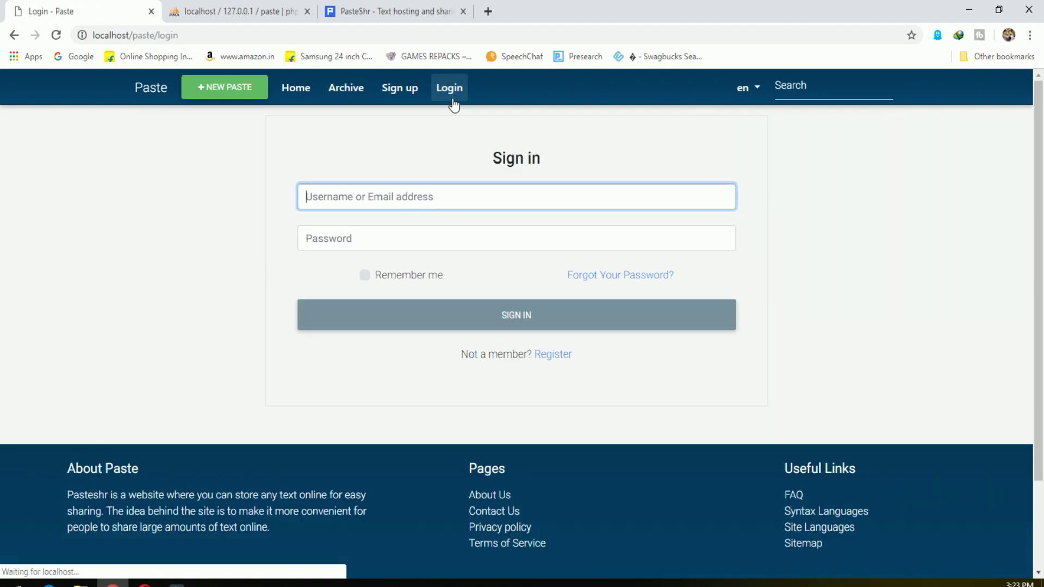
key("Return")
key("Tab")
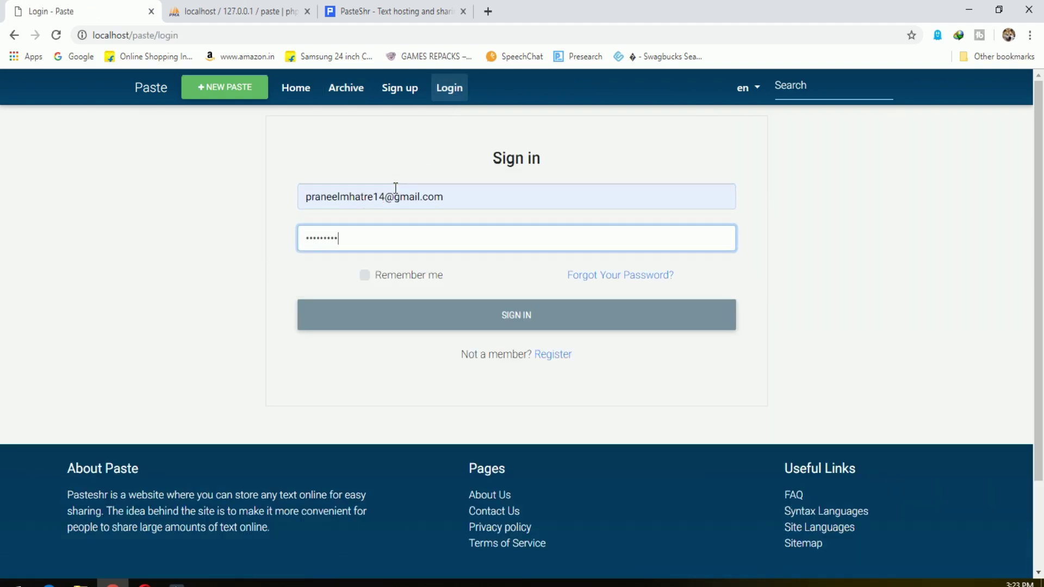
left_click(387, 274)
left_click(401, 314)
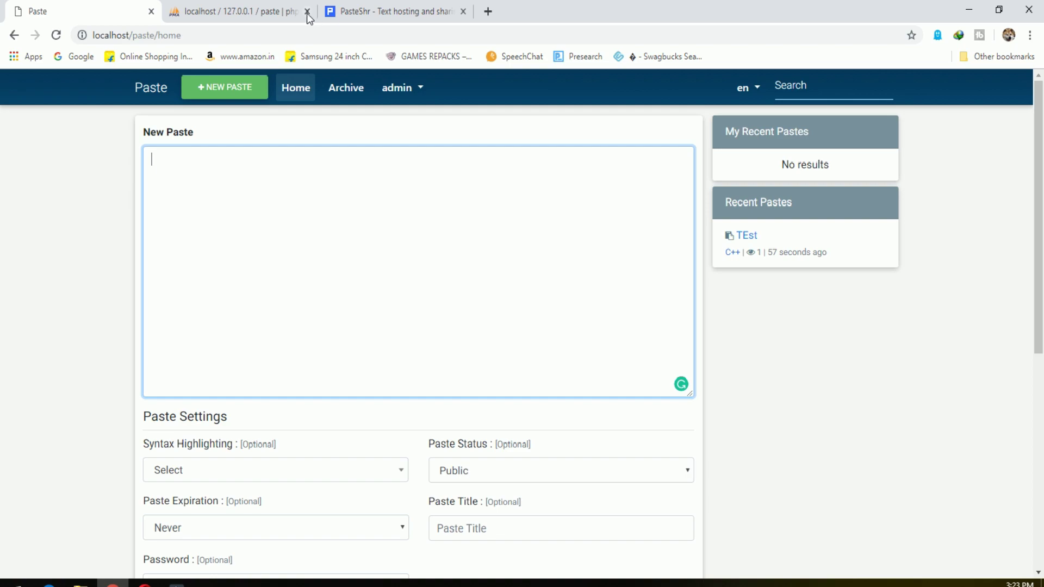
Close the phpMyAdmin tab and open the Admin Panel from the admin menu.
left_click(308, 11)
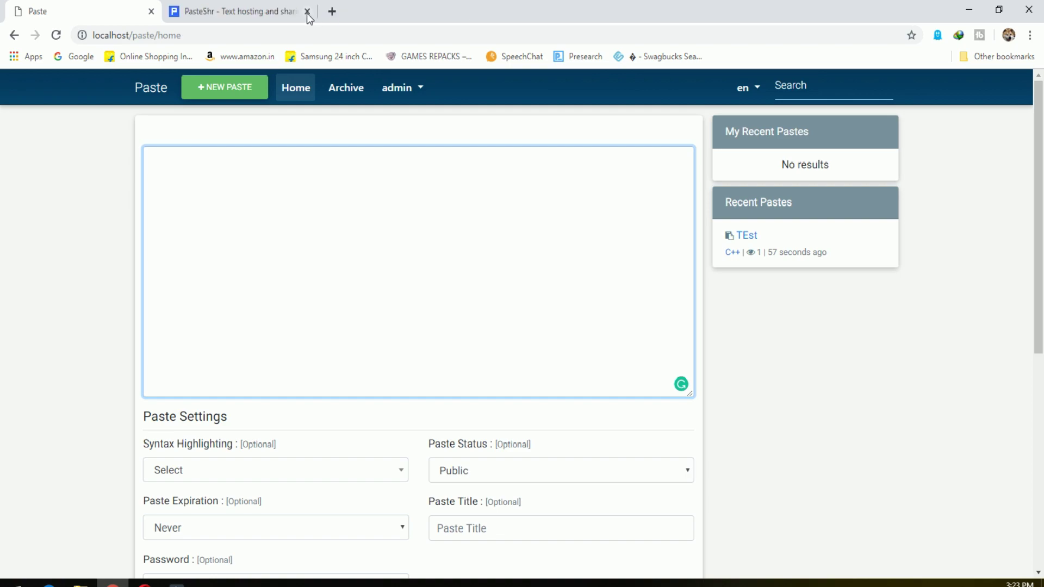
left_click(412, 89)
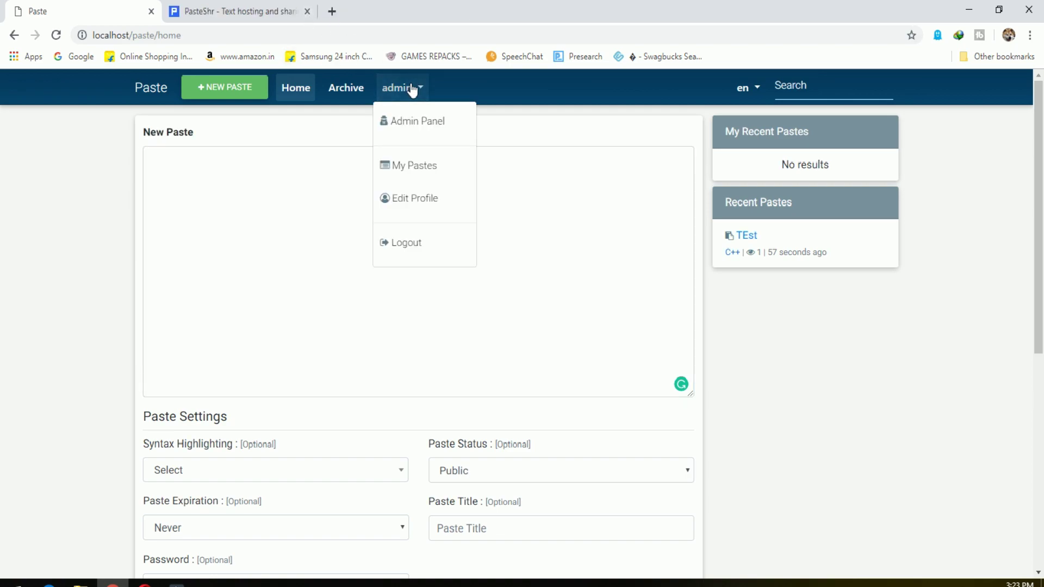
left_click(434, 128)
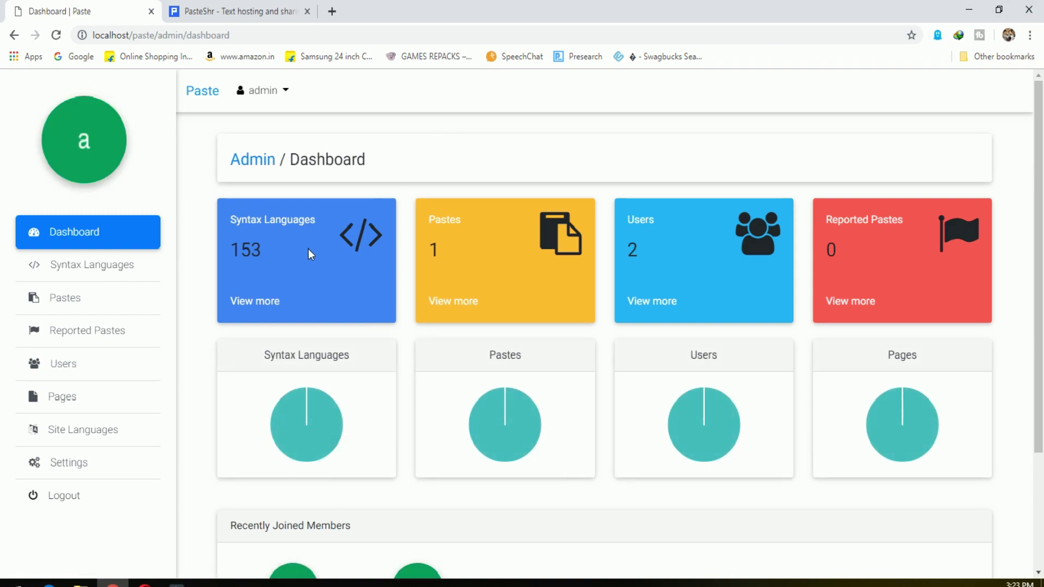
Highlight the dashboard counts: 153 syntax languages, 1 paste and 2 users.
left_click_drag(234, 218, 292, 260)
left_click(311, 266)
left_click_drag(429, 220, 477, 256)
left_click_drag(626, 219, 660, 252)
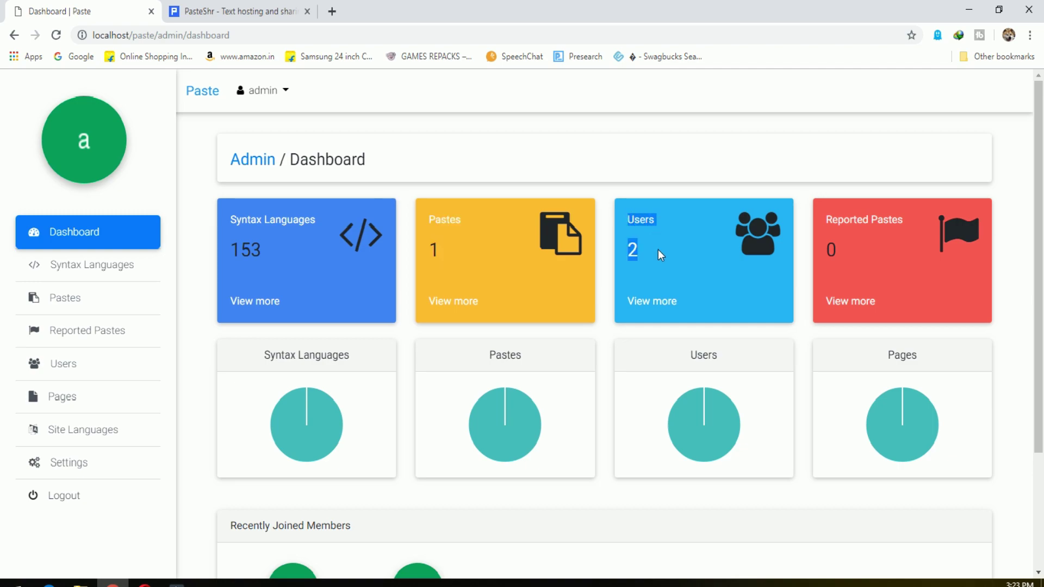
left_click(826, 218)
scroll(874, 259, "down", 3)
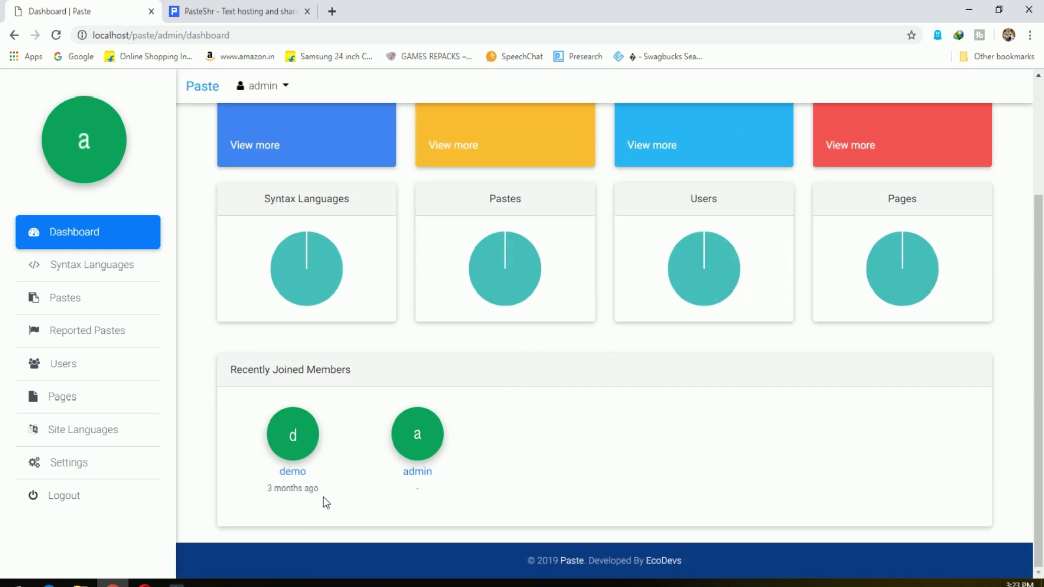
left_click(404, 511)
Look over the Syntax Languages list, then highlight the TEst paste's details in Pastes.
left_click(112, 268)
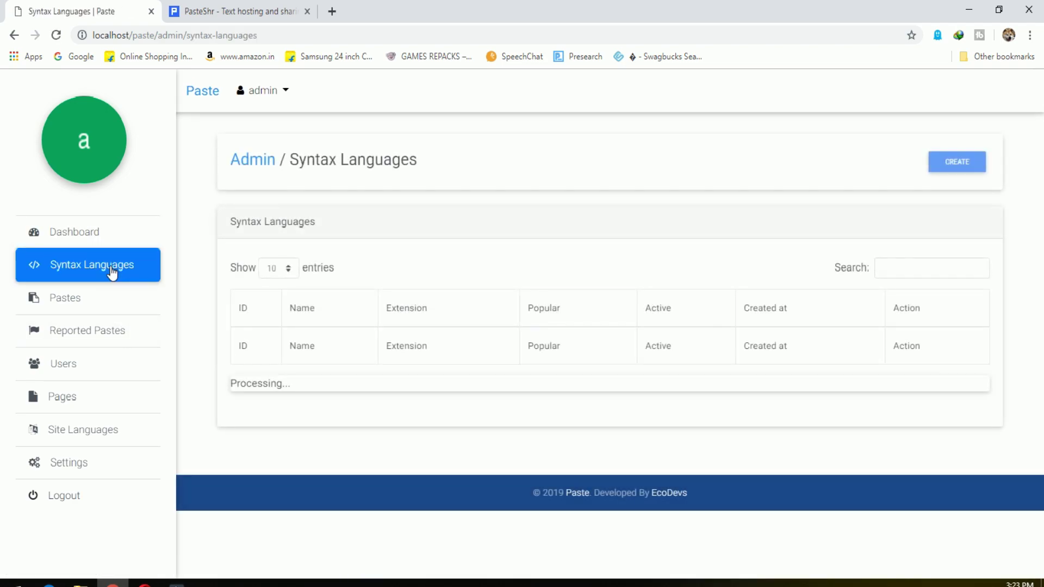
left_click_drag(1041, 214, 1041, 403)
scroll(1042, 402, "down", 2)
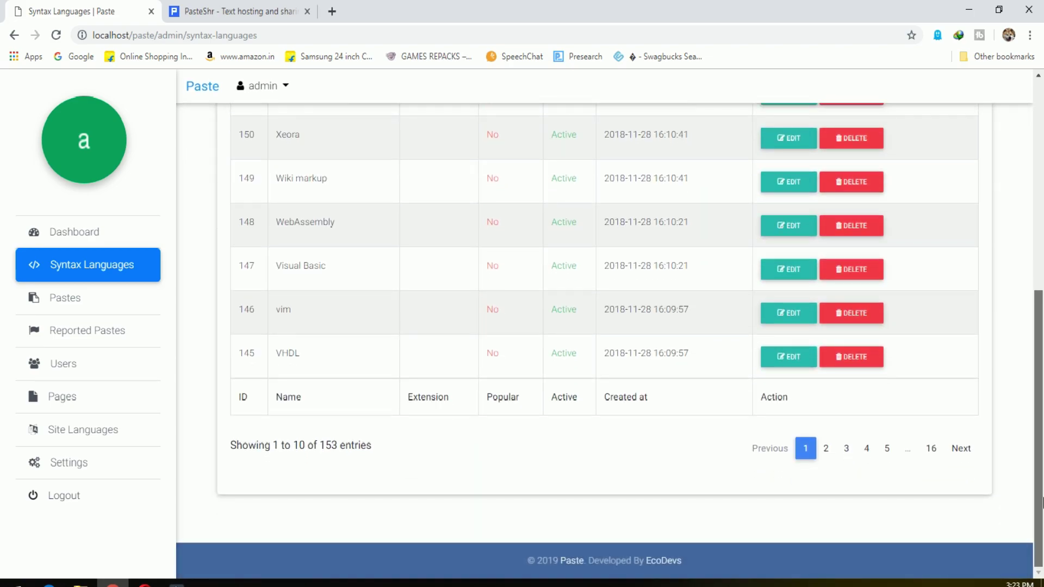
scroll(741, 263, "up", 10)
left_click(109, 300)
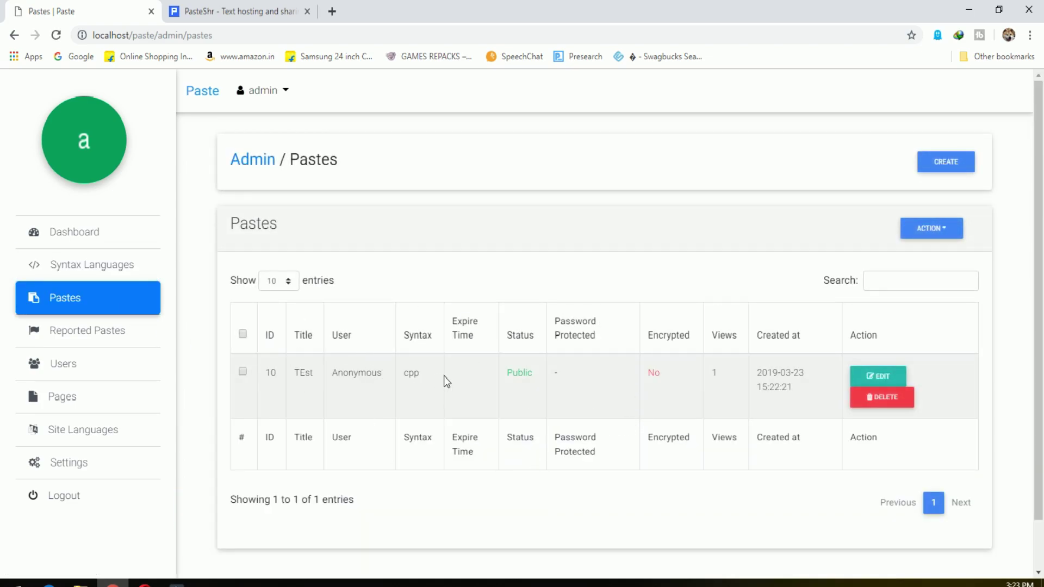
left_click_drag(423, 371, 286, 373)
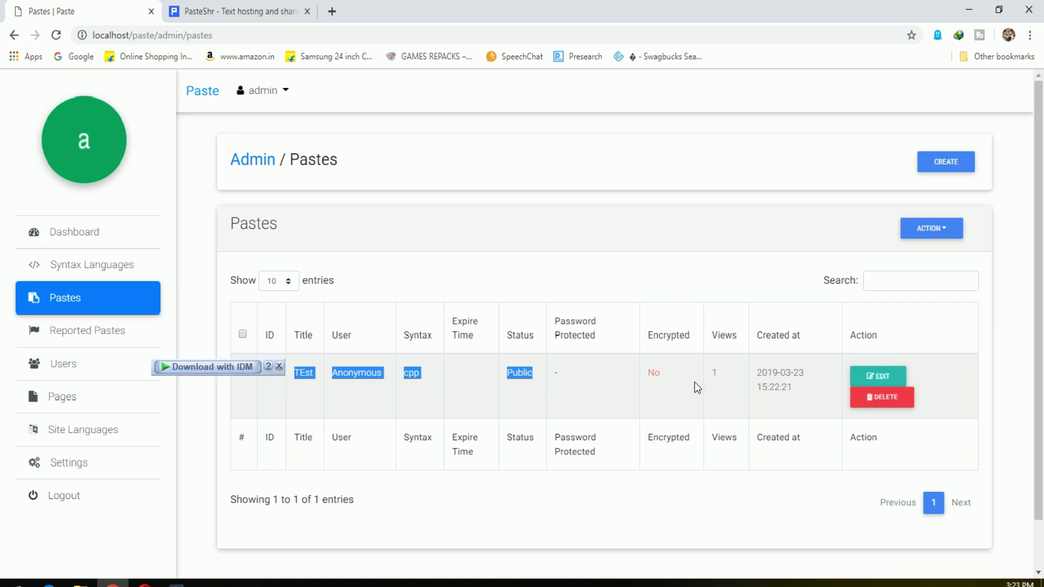
left_click_drag(694, 382, 633, 382)
left_click_drag(803, 388, 756, 374)
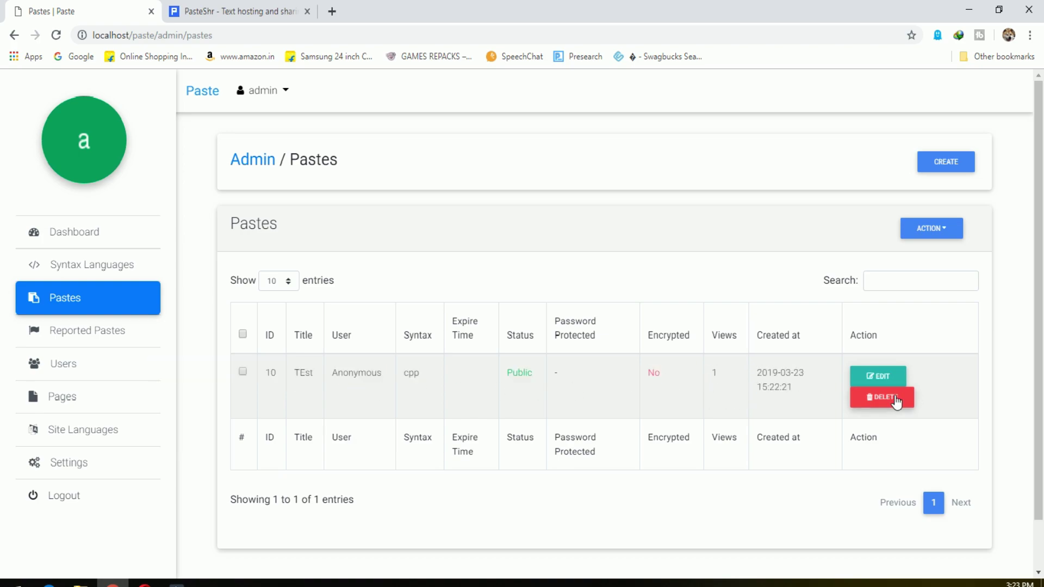
Visit the Reported Pastes, Users, Pages and Site Languages admin lists.
left_click(94, 332)
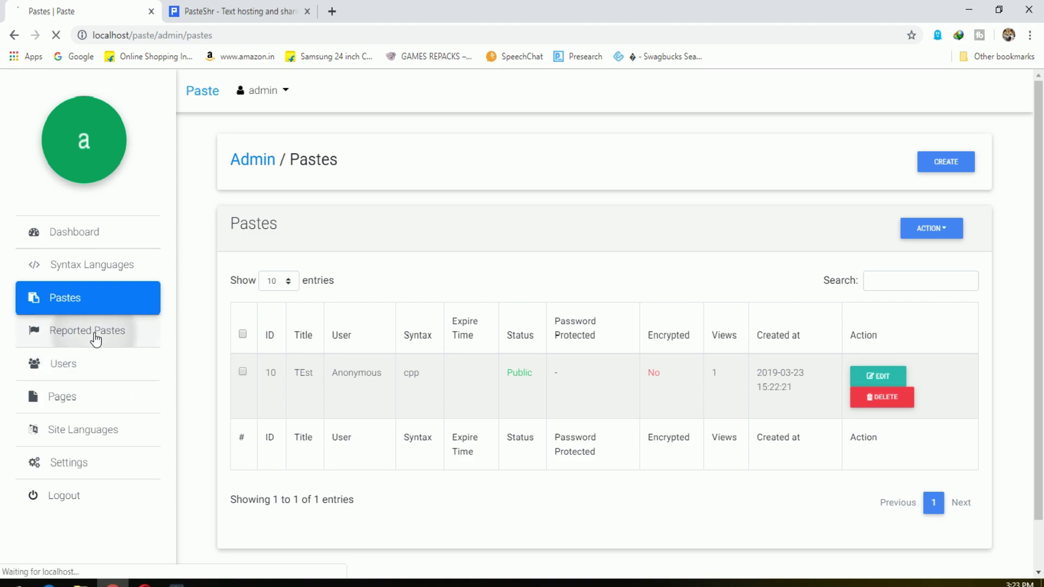
left_click(90, 369)
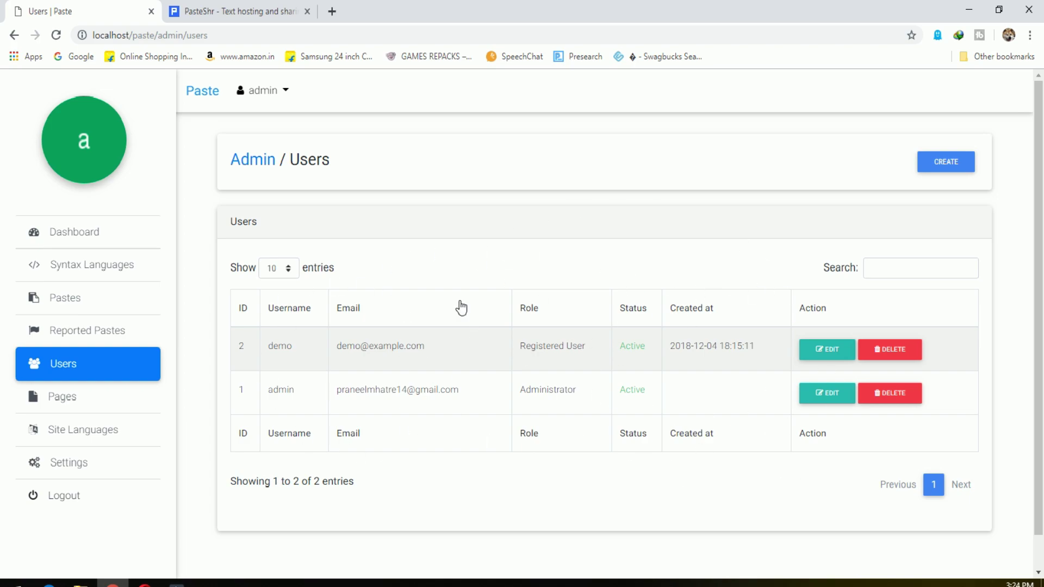
left_click(62, 411)
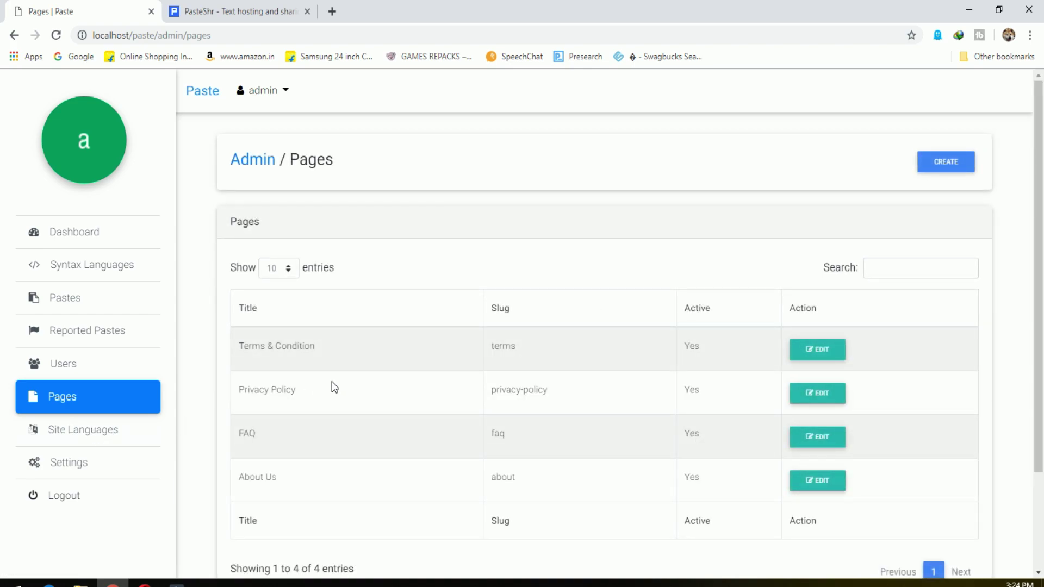
scroll(333, 381, "down", 2)
left_click(112, 432)
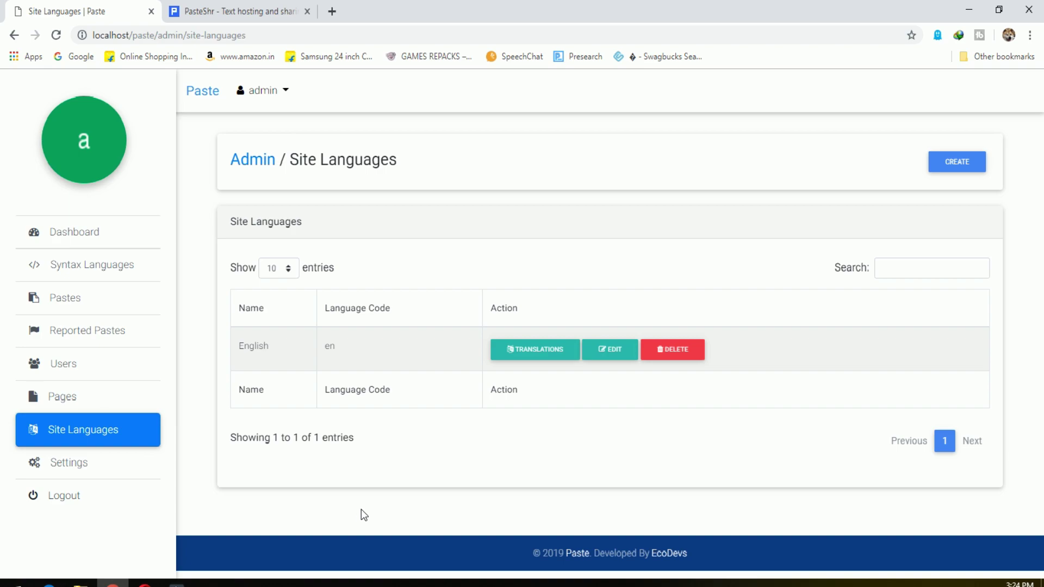
Try the English translations, go back after the server error, and open Settings.
left_click(508, 350)
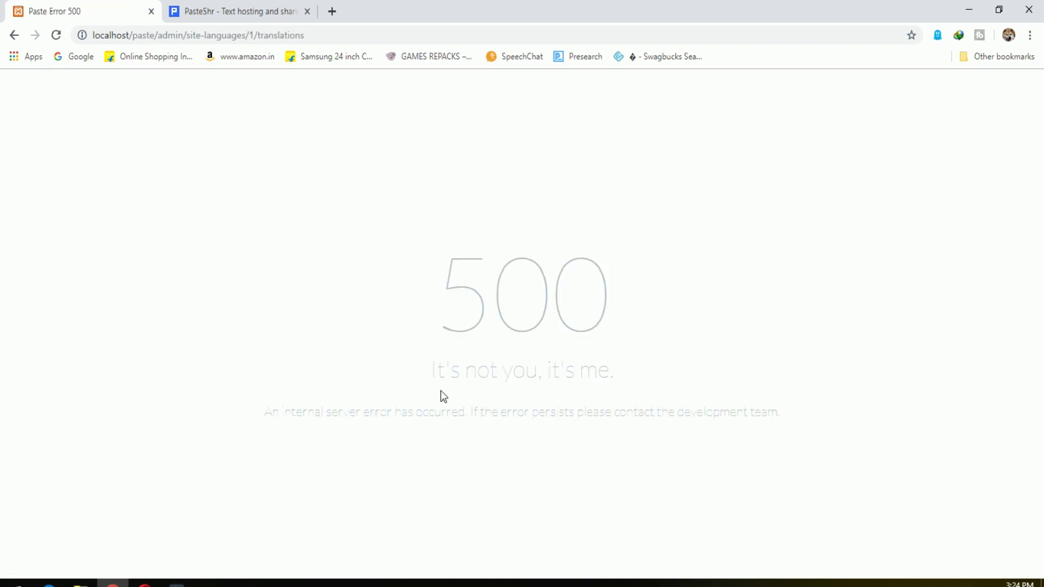
left_click_drag(399, 409, 694, 414)
key("alt+Left")
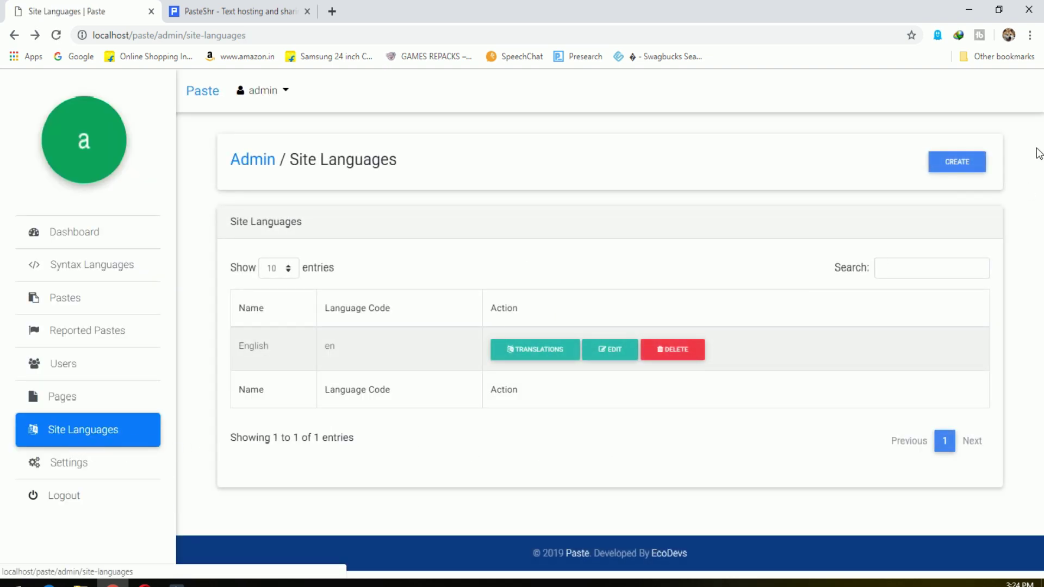
left_click(70, 472)
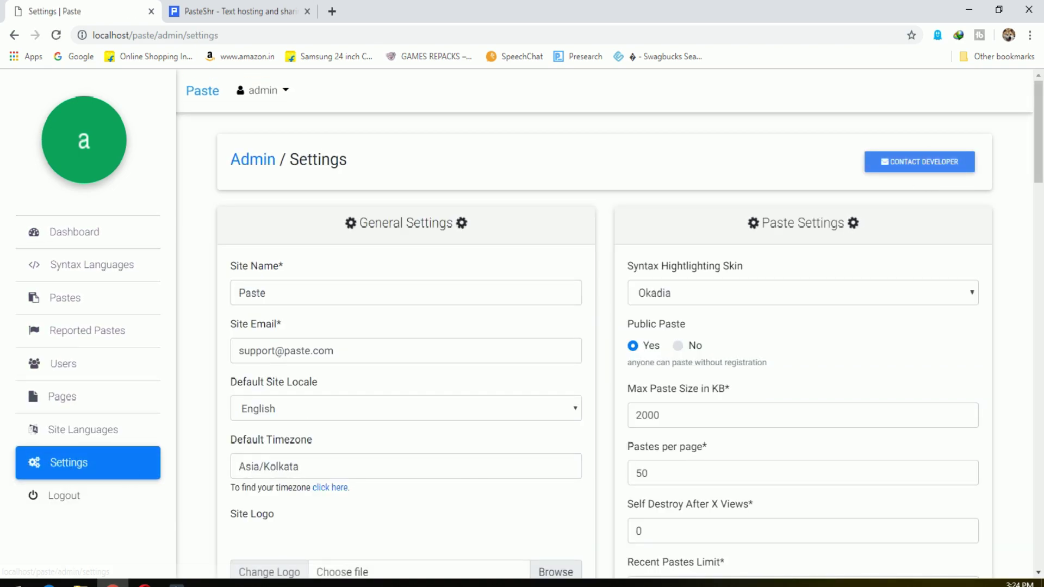
Review the site name, site email and default locale, keeping English.
left_click_drag(344, 295, 223, 315)
left_click(367, 337)
left_click_drag(377, 349, 185, 361)
left_click(371, 381)
scroll(373, 384, "down", 1)
left_click(329, 334)
left_click(328, 334)
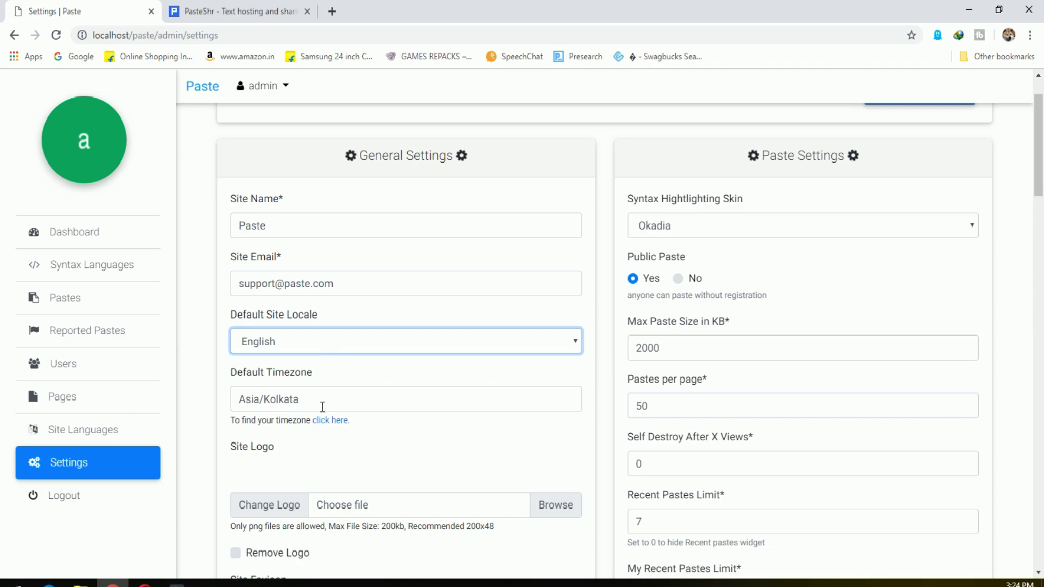
scroll(466, 443, "down", 3)
Choose E:\PICTURES\youtube\LOGO\MASCOT\PALADIN\GNASHER-min as the site logo file.
left_click(296, 307)
left_click(553, 302)
left_click(471, 299)
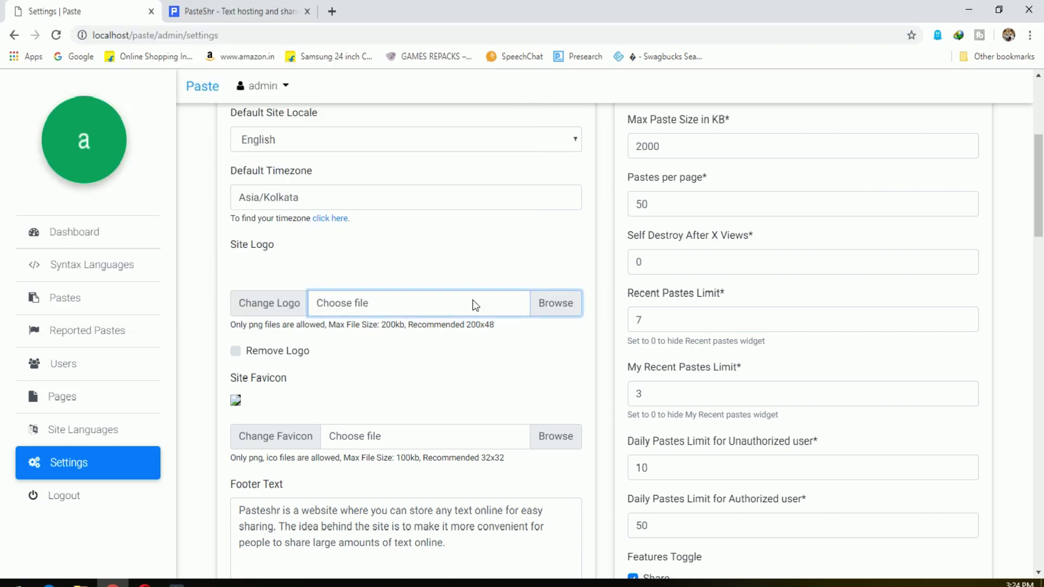
left_click(555, 303)
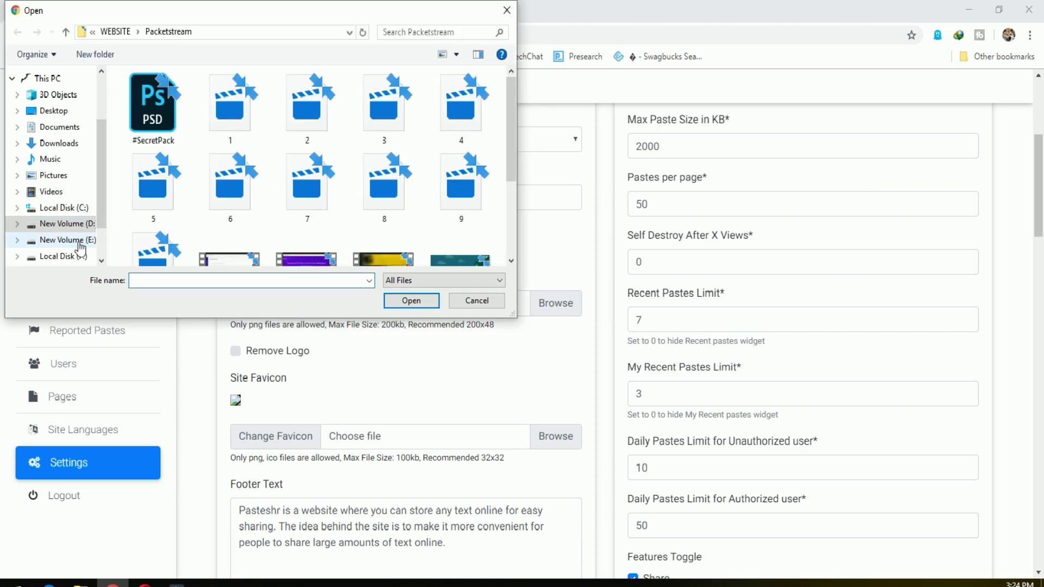
left_click(60, 240)
scroll(163, 250, "down", 2)
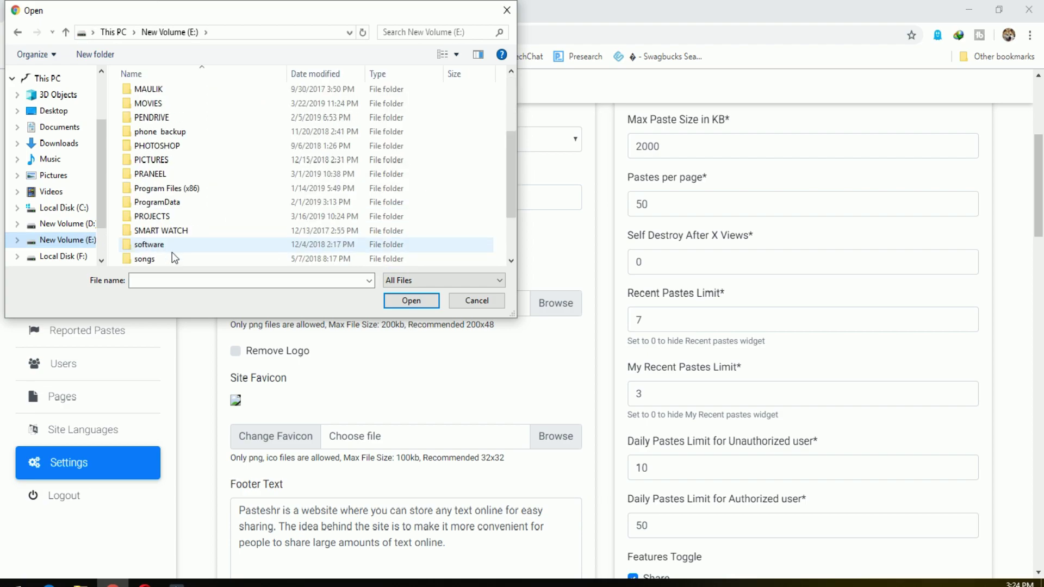
double_click(152, 160)
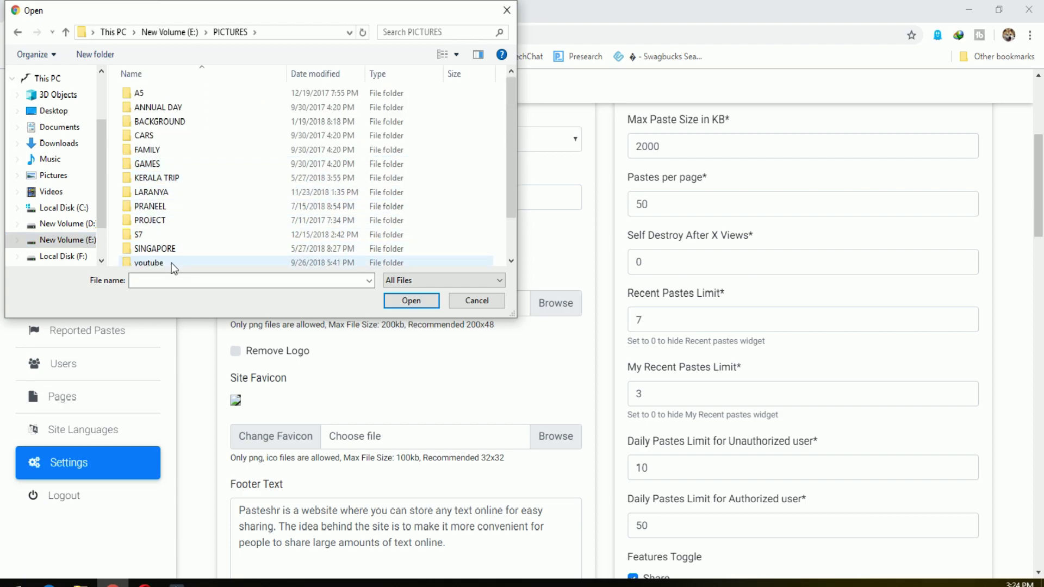
double_click(172, 262)
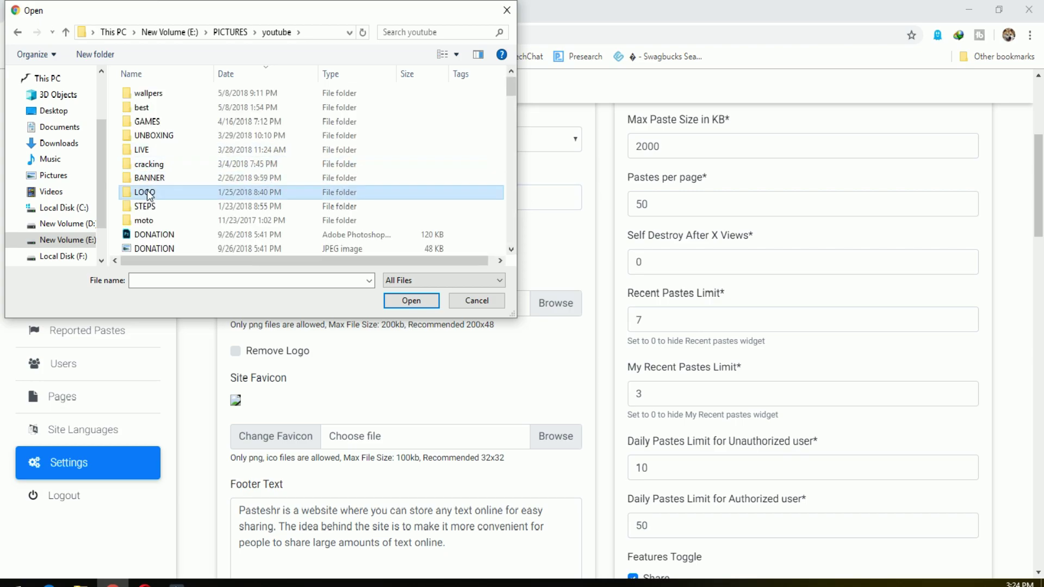
double_click(261, 192)
double_click(285, 120)
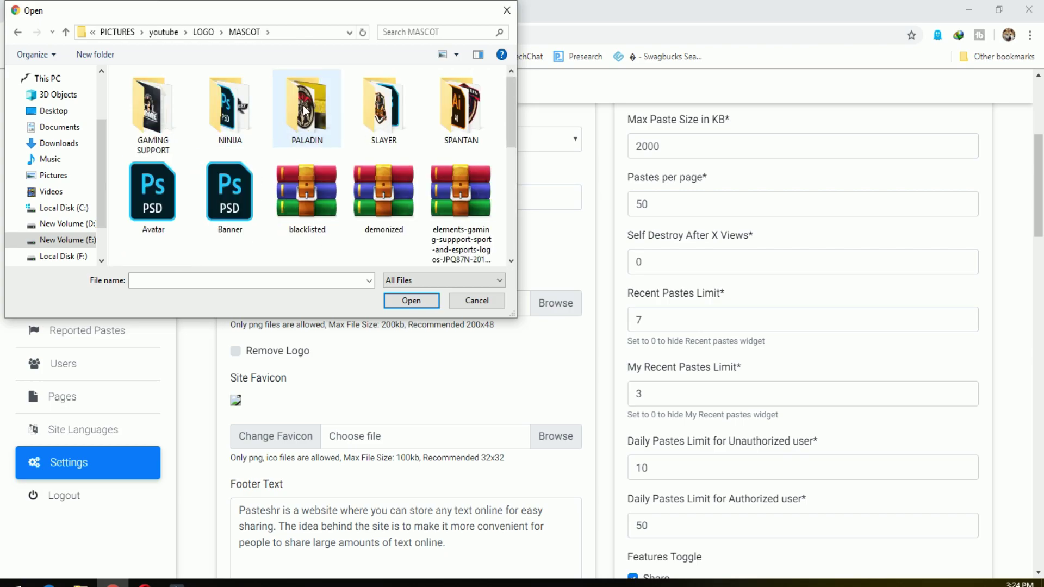
double_click(318, 121)
left_click(306, 207)
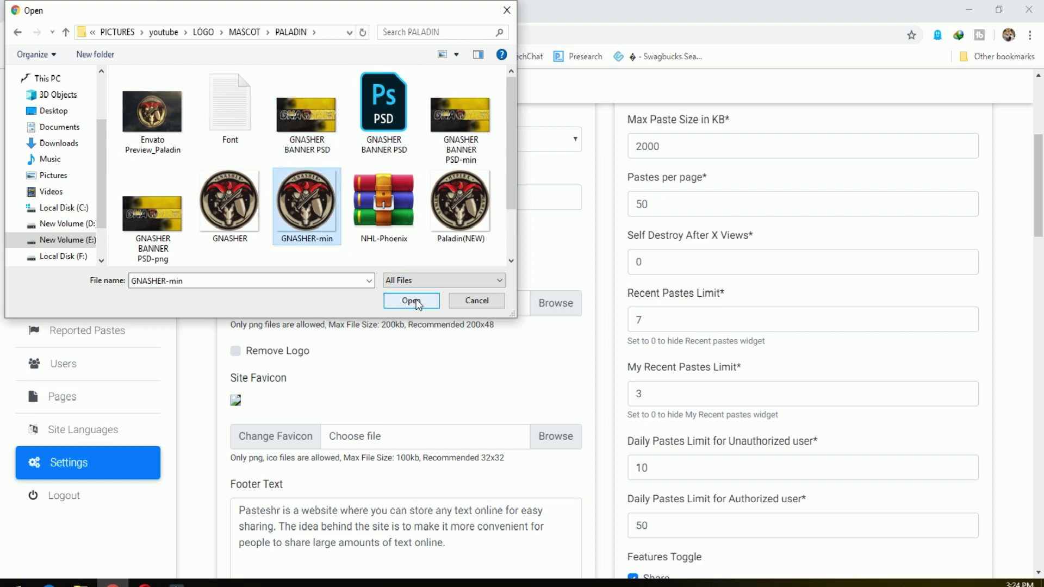
left_click(408, 300)
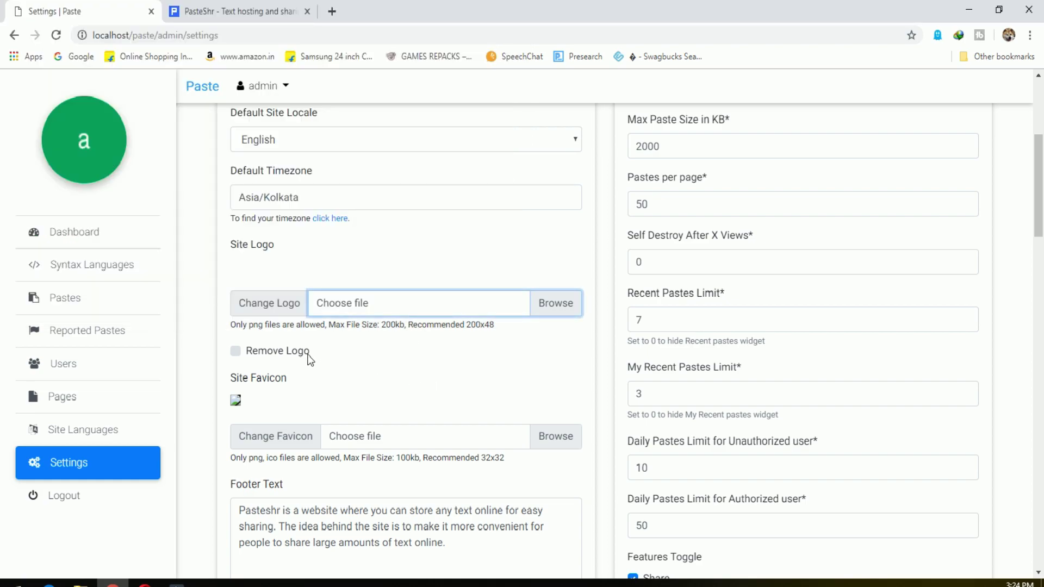
Re-select GNASHER-min as the logo and save the general settings.
left_click(426, 318)
left_click(306, 206)
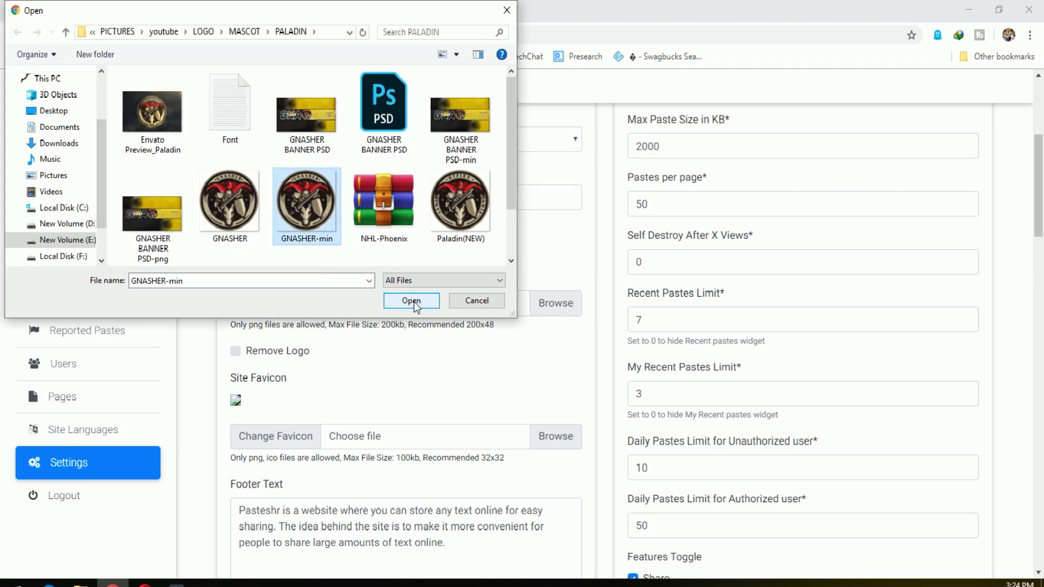
left_click(412, 300)
scroll(456, 396, "down", 5)
left_click(272, 401)
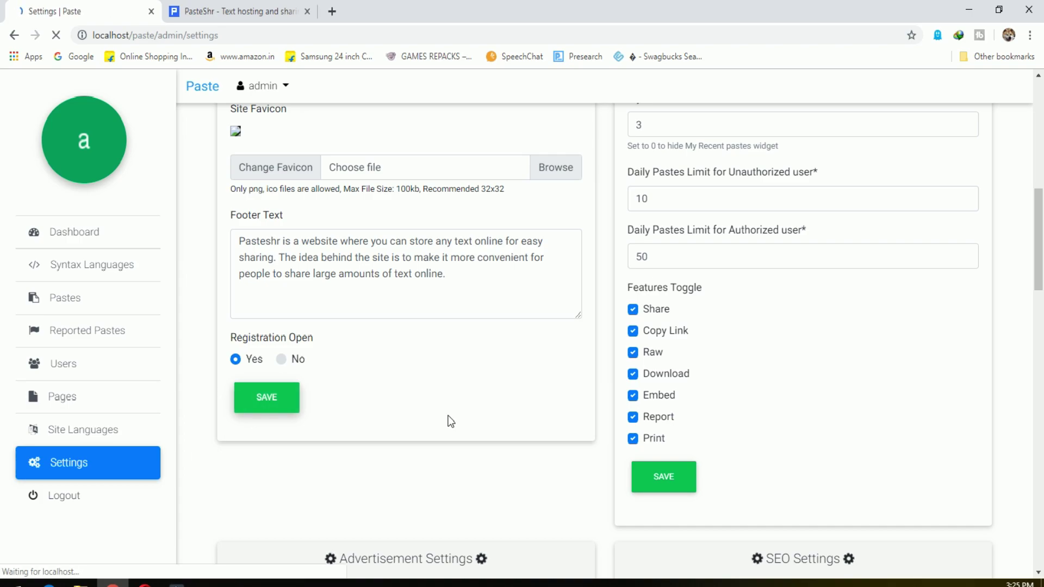
Load localhost/paste/ in a new tab to show the New Paste page, then go back to Settings.
left_click(251, 11)
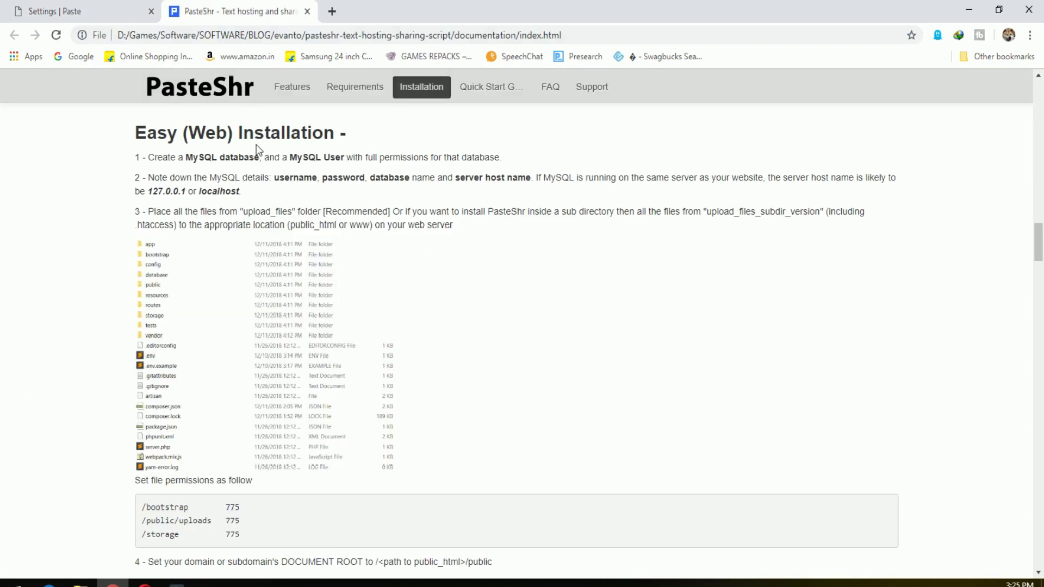
left_click(126, 8)
left_click_drag(157, 35, 2, 34)
key("ctrl+c")
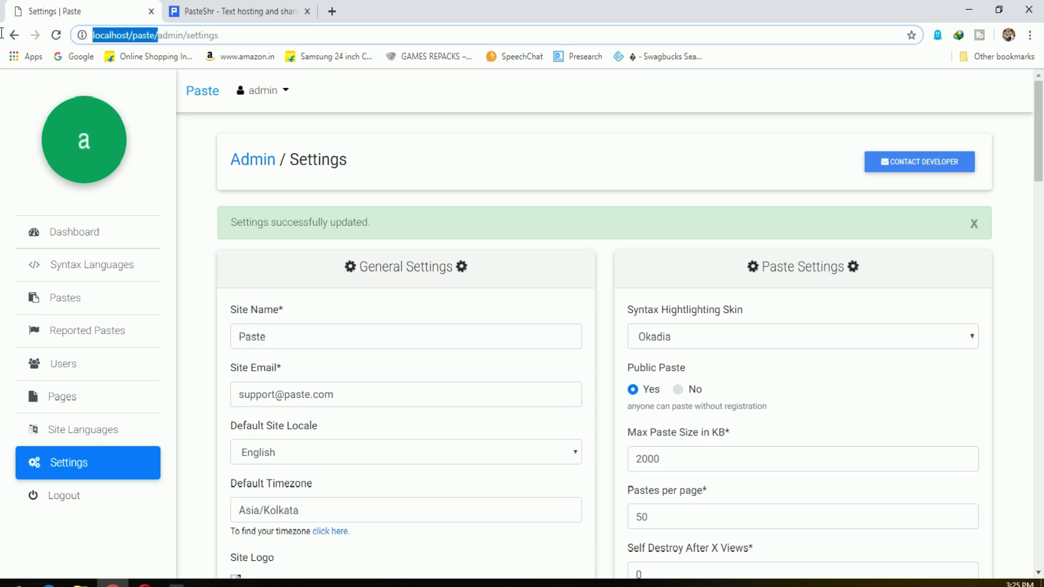
left_click(332, 12)
key("ctrl+v")
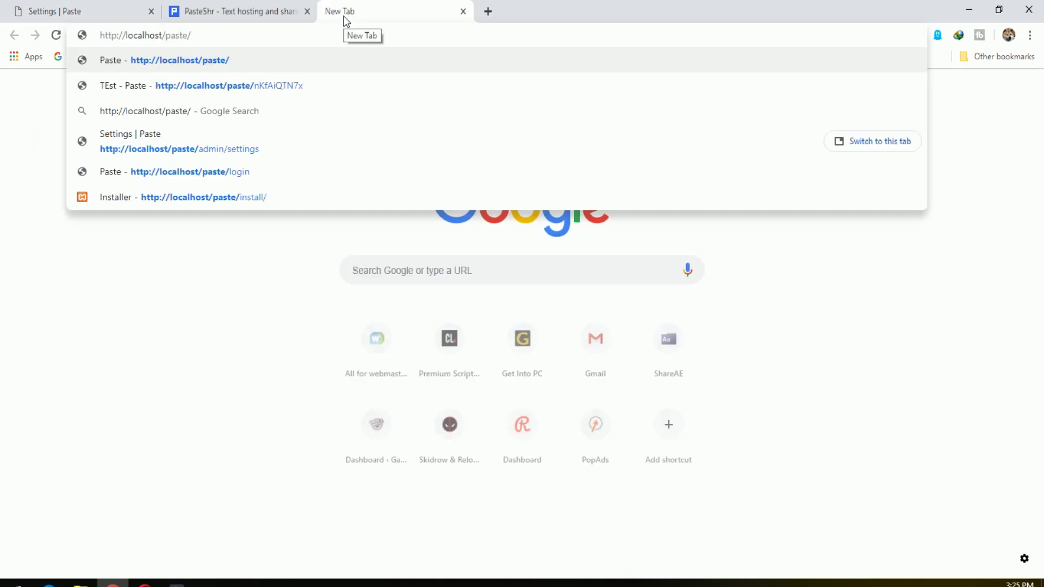
key("Return")
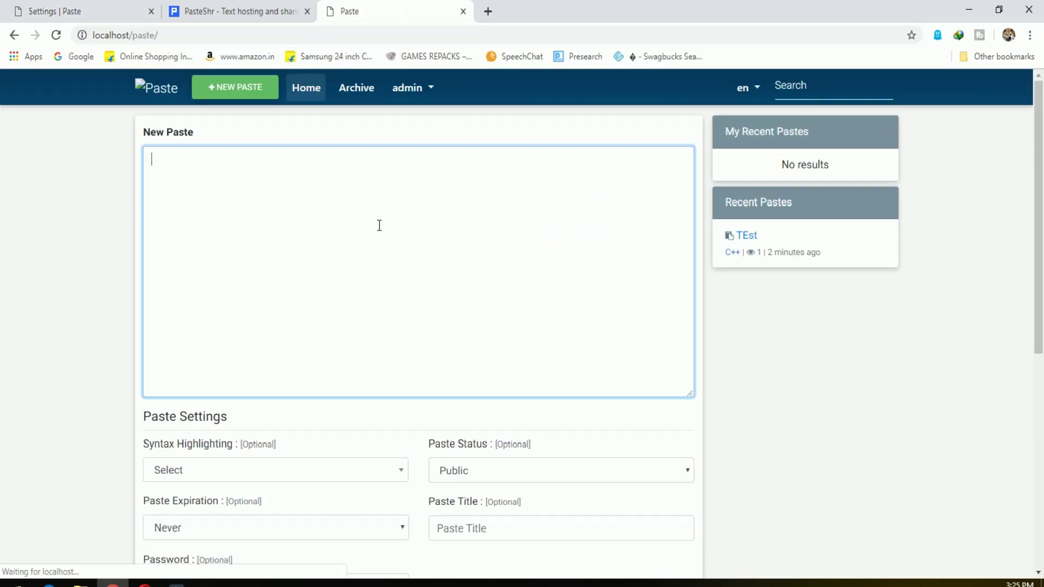
left_click(144, 87)
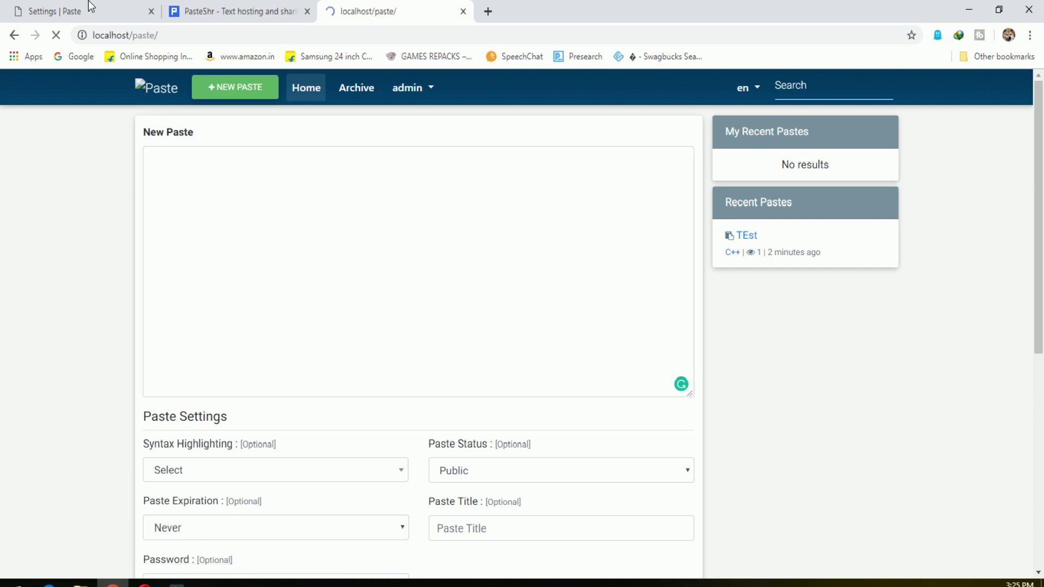
left_click(88, 8)
scroll(455, 426, "down", 2)
scroll(456, 426, "down", 1)
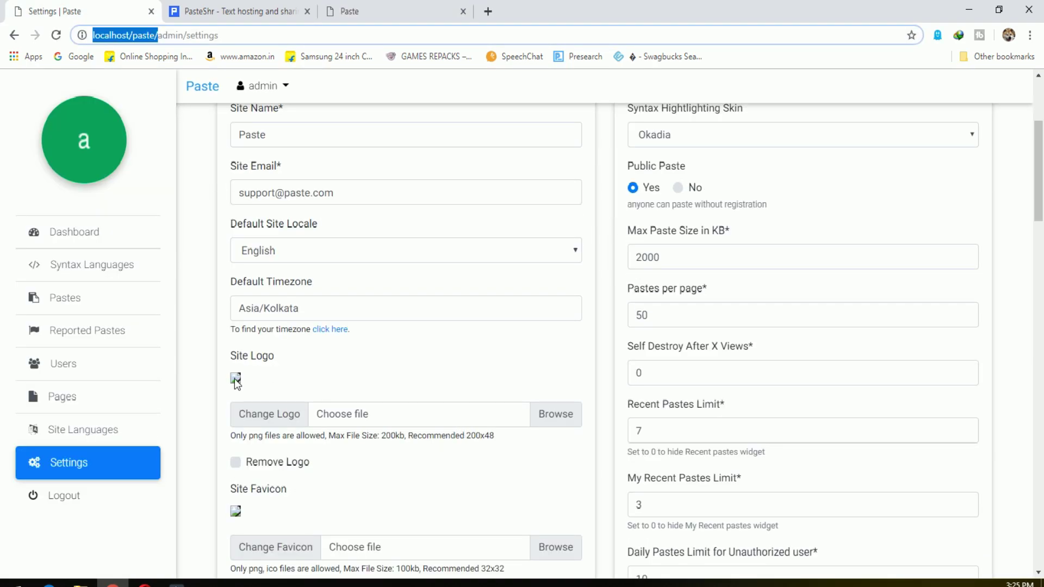
Apply the Dark Brown syntax highlighting skin and save the paste settings.
scroll(395, 386, "down", 2)
left_click(292, 329)
left_click(293, 328)
scroll(267, 356, "down", 1)
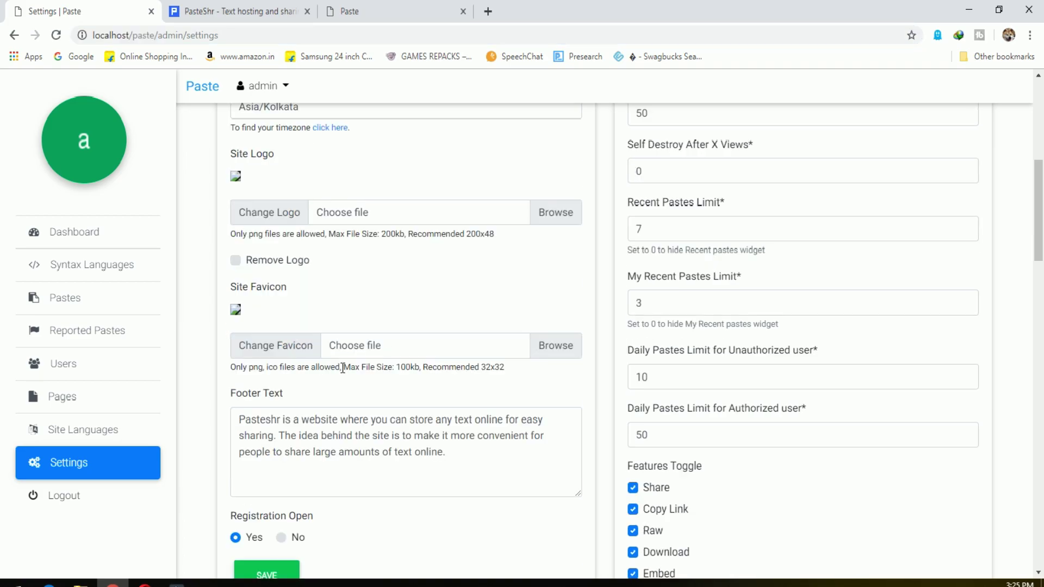
scroll(473, 404, "down", 2)
scroll(488, 407, "up", 5)
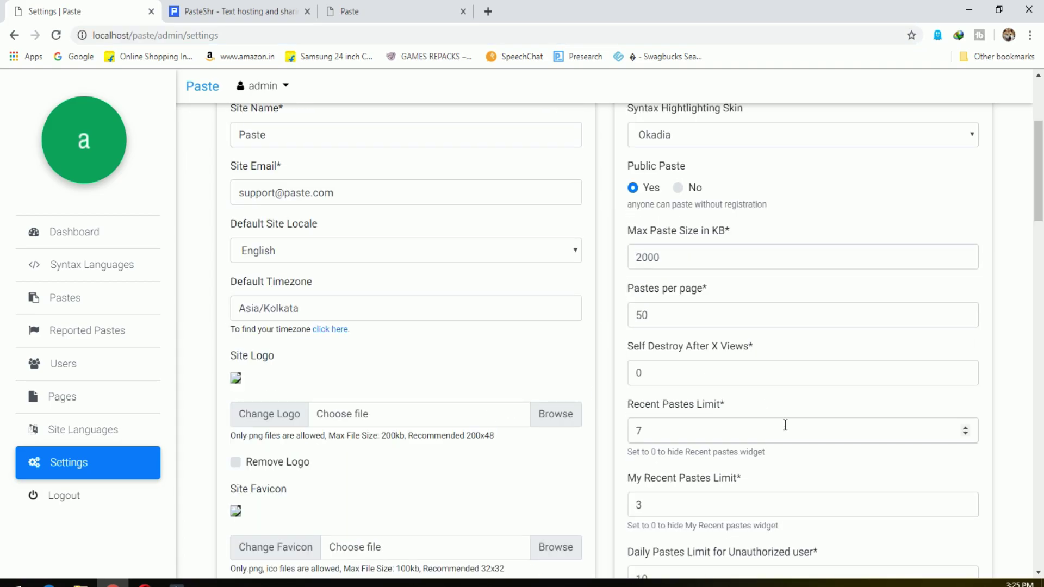
scroll(772, 428, "up", 3)
left_click(726, 336)
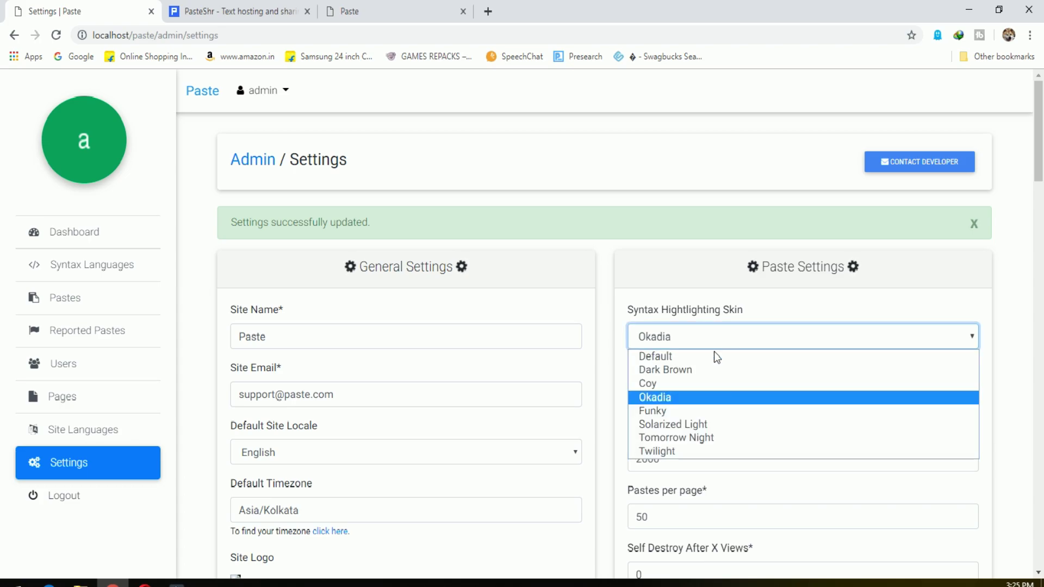
left_click(688, 368)
scroll(729, 375, "down", 5)
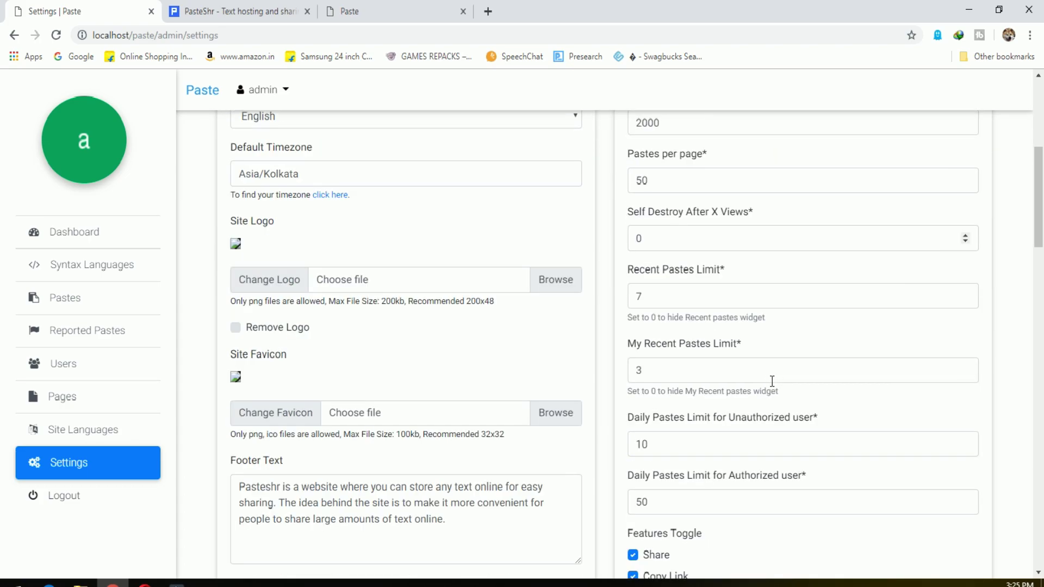
scroll(770, 380, "down", 4)
left_click(686, 455)
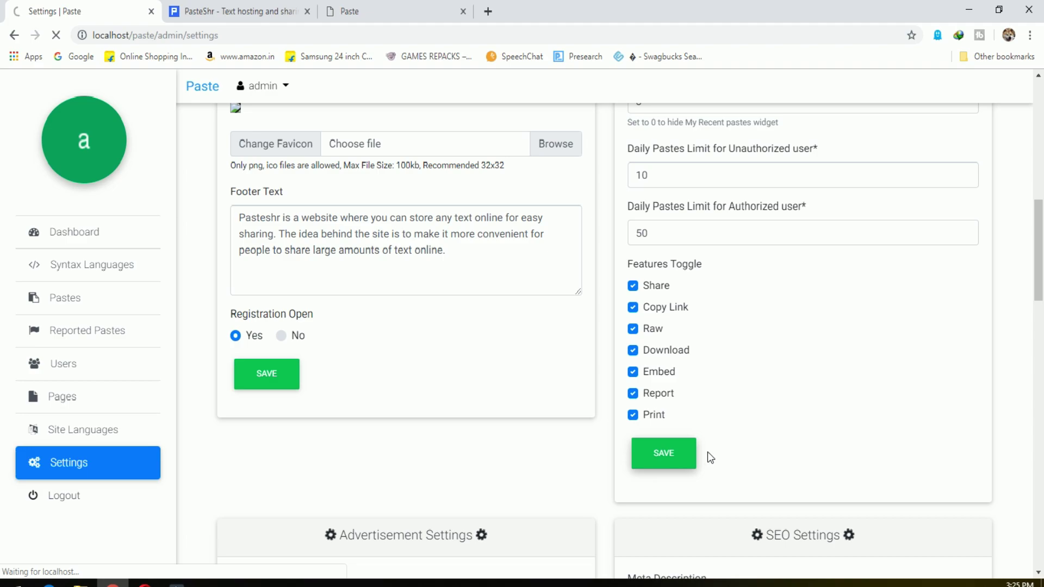
Switch the syntax highlighting skin back to Okadia and save the paste settings again.
left_click(254, 2)
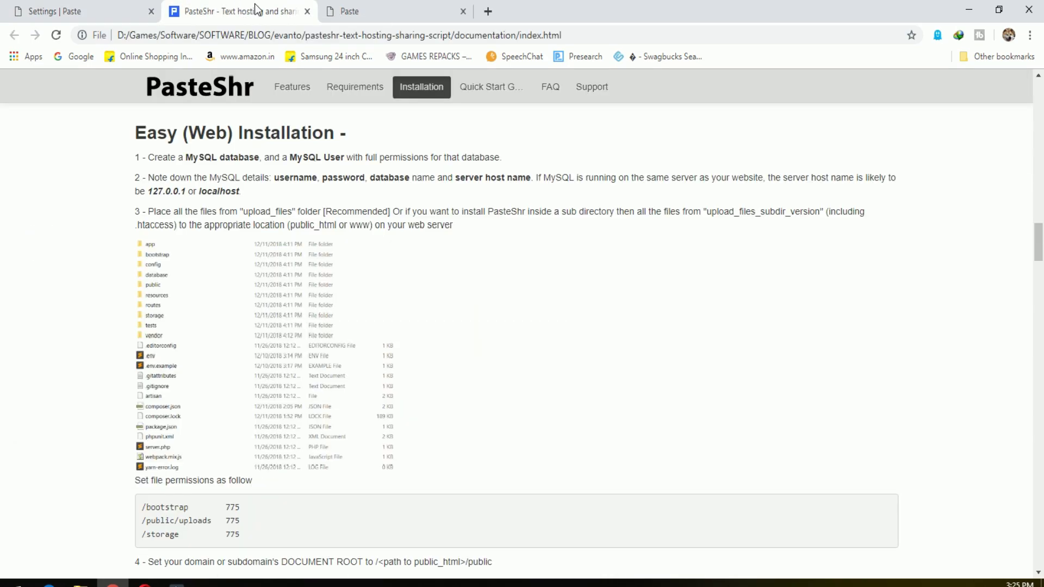
left_click(354, 7)
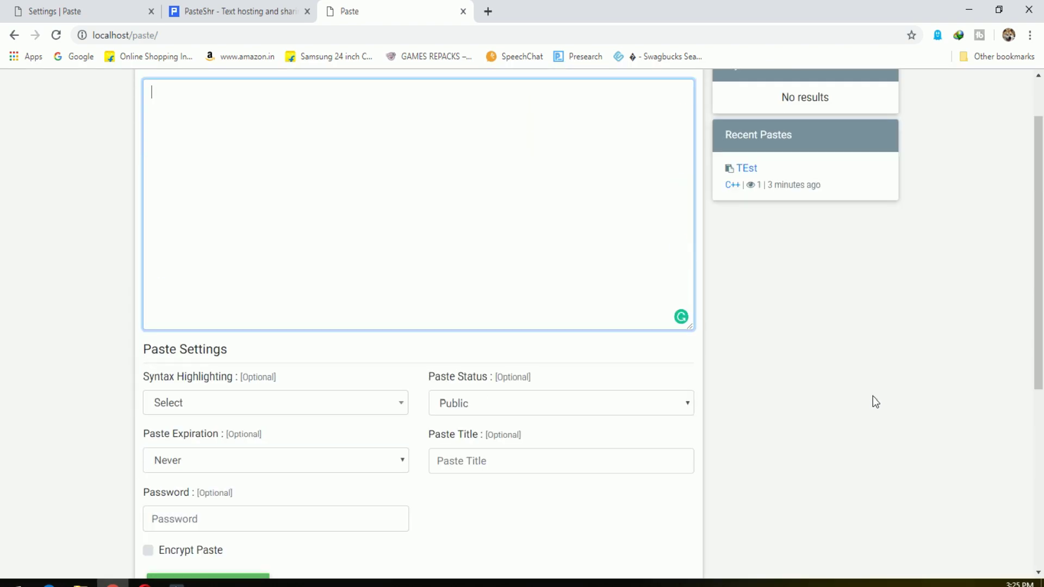
left_click(76, 10)
left_click(731, 337)
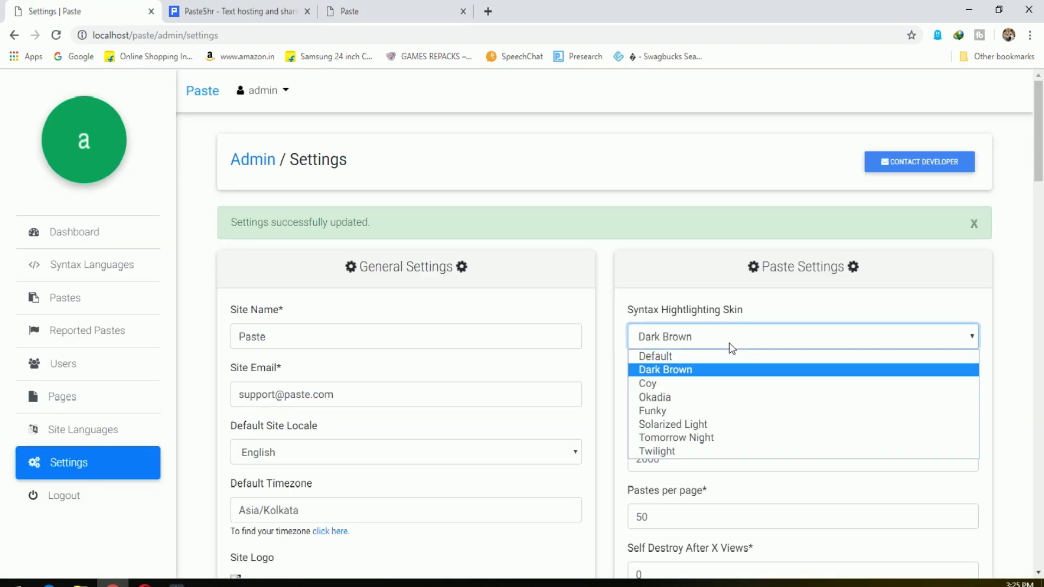
left_click_drag(721, 311, 626, 318)
double_click(732, 309)
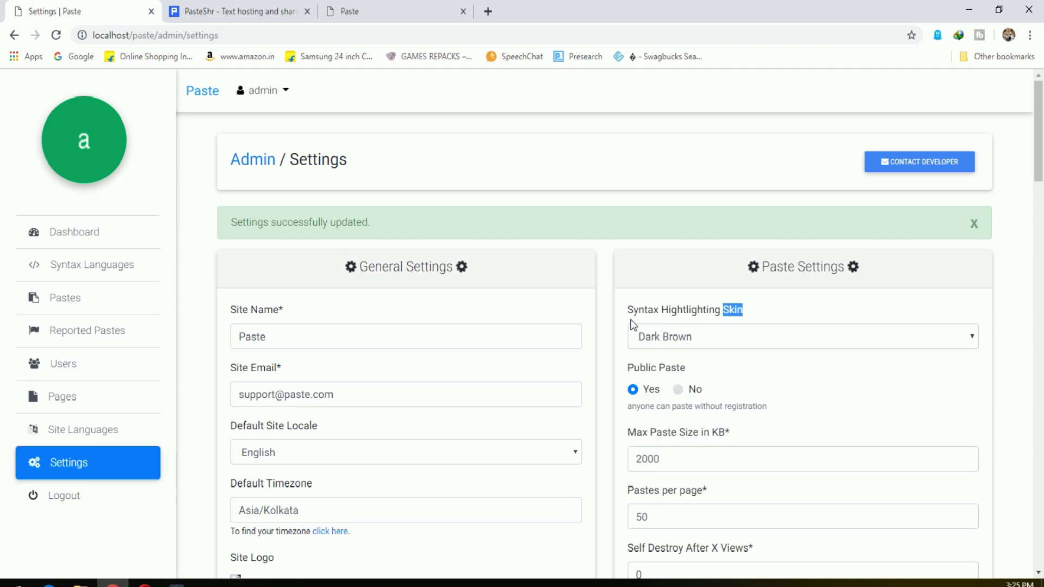
left_click(721, 337)
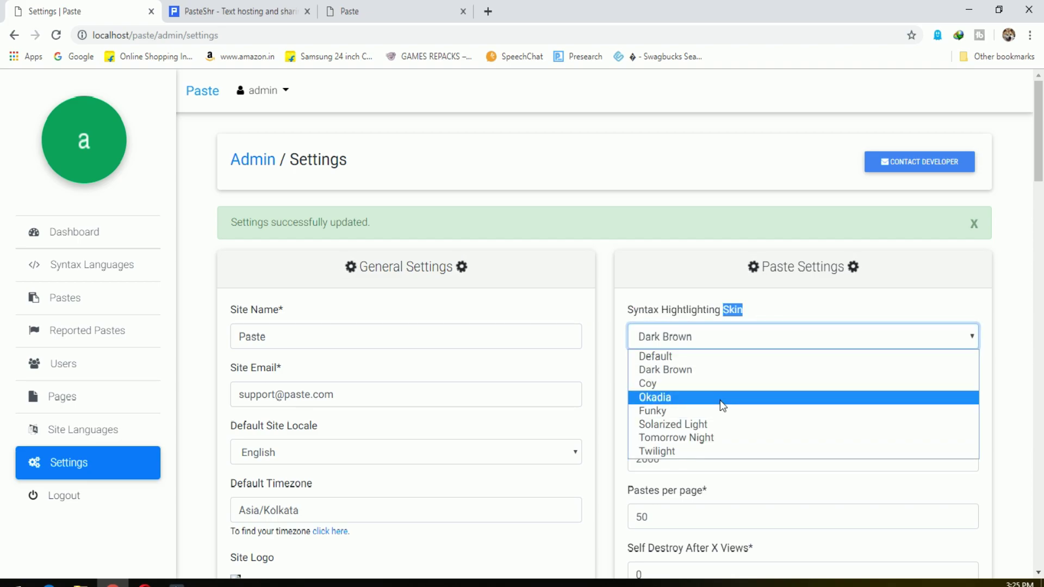
left_click(720, 397)
scroll(761, 492, "down", 14)
left_click(662, 321)
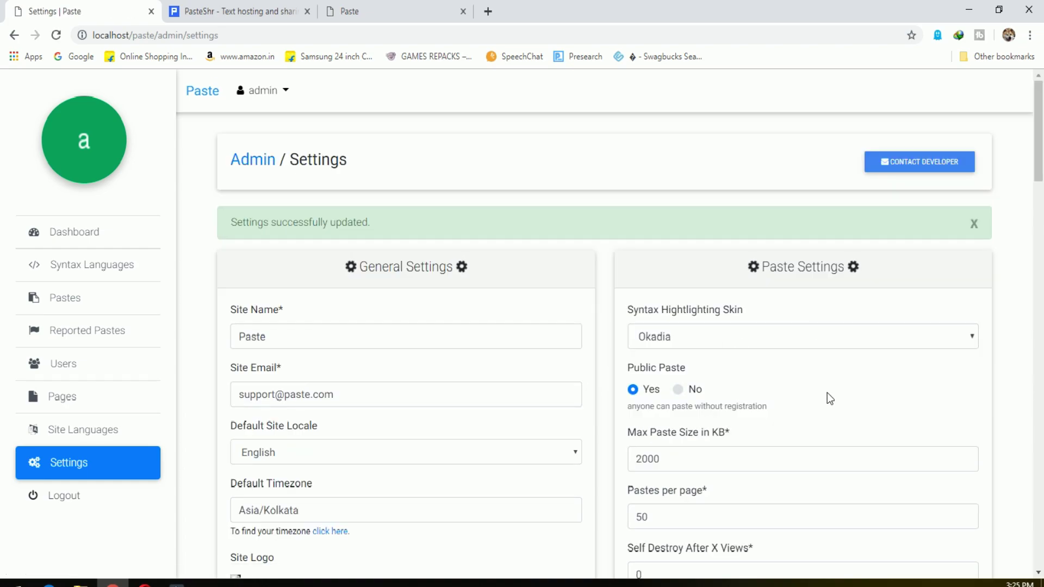
Review the paste limits (2000 max paste size, 50 pastes per page, Self Destroy) without changes.
scroll(827, 392, "down", 1)
left_click_drag(689, 338, 837, 338)
left_click(838, 332)
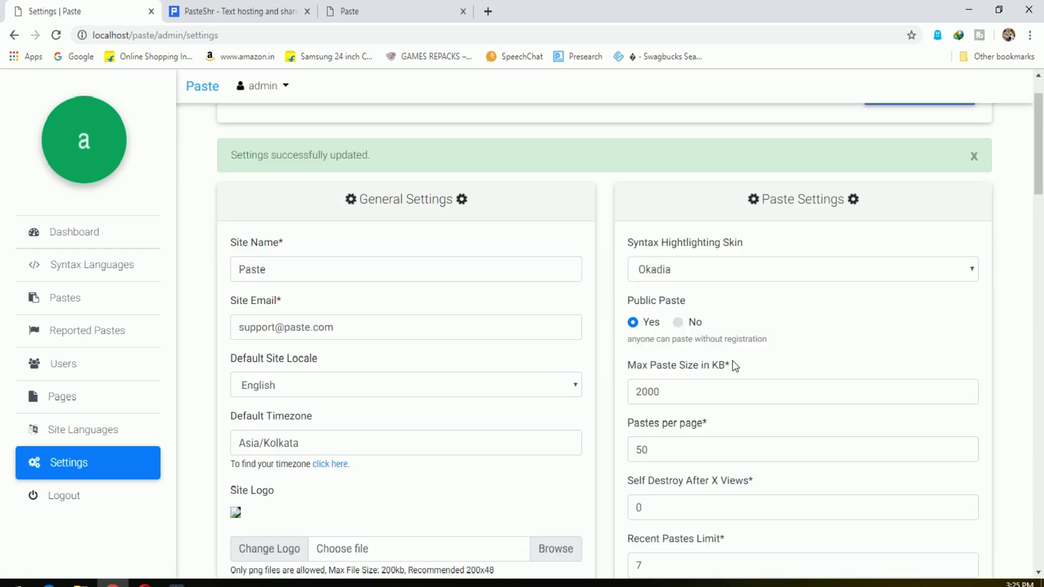
left_click_drag(736, 369, 632, 364)
left_click(785, 361)
scroll(785, 361, "down", 1)
double_click(712, 318)
left_click(766, 351)
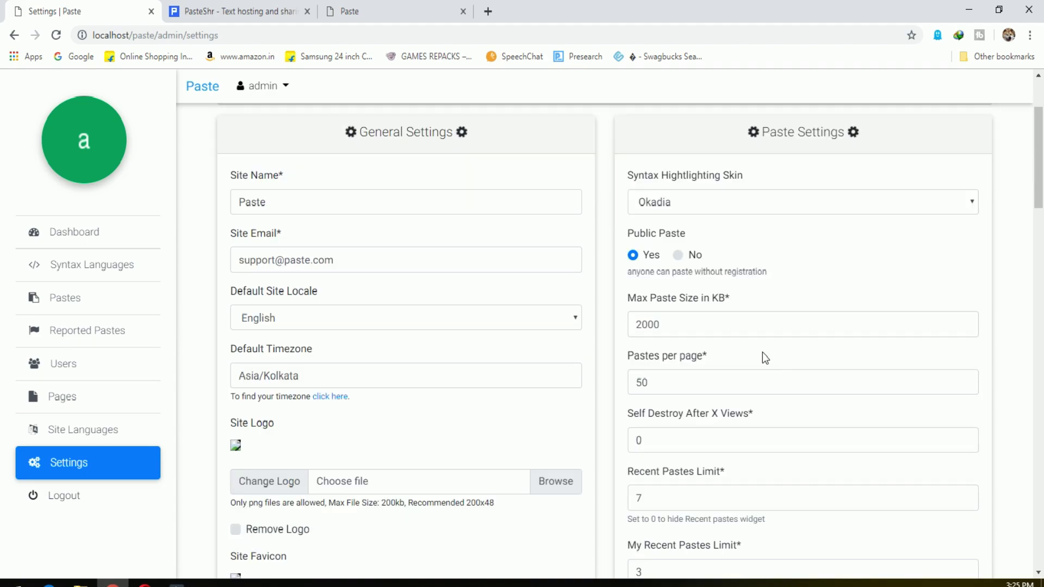
double_click(643, 380)
left_click(849, 427)
scroll(846, 424, "down", 1)
double_click(736, 373)
left_click(815, 412)
scroll(816, 412, "down", 2)
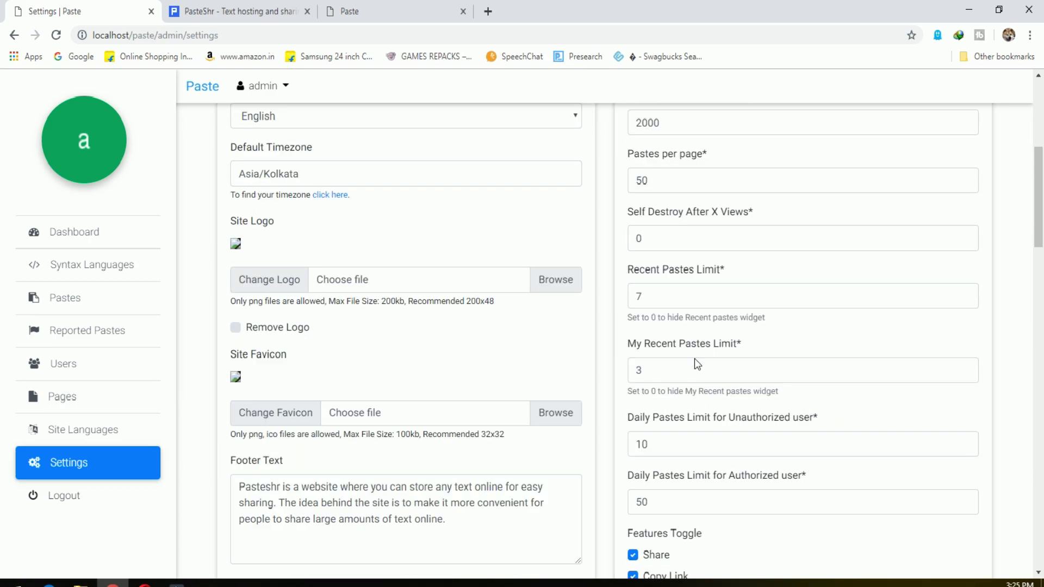
key("Tab")
key("Tab")
key("Tab")
key("Tab")
Look over Ad Blocks 1-3, Analytics Code and Site Image, cancelling the image picker.
scroll(725, 497, "down", 4)
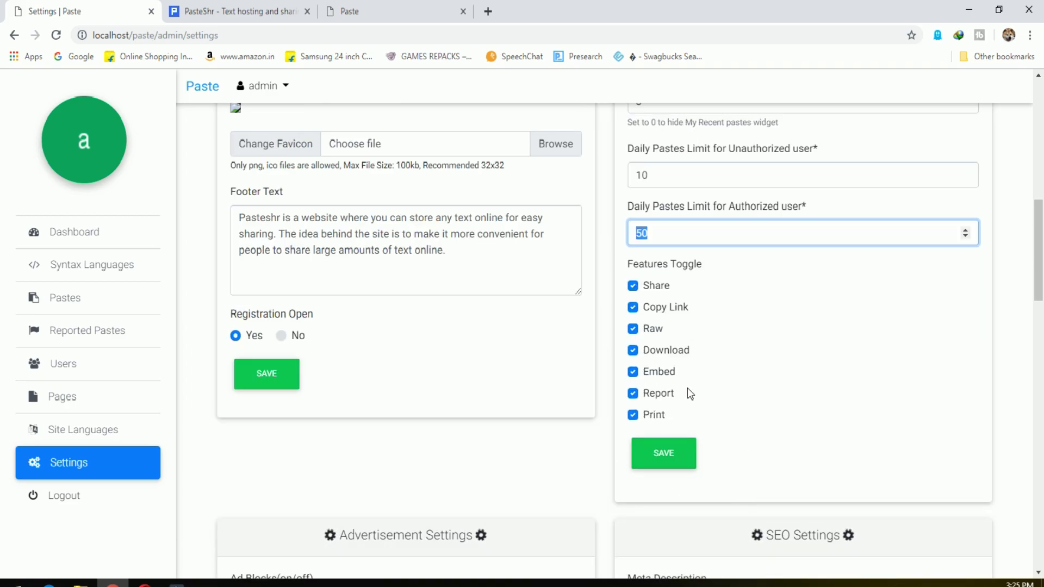
scroll(695, 387, "down", 3)
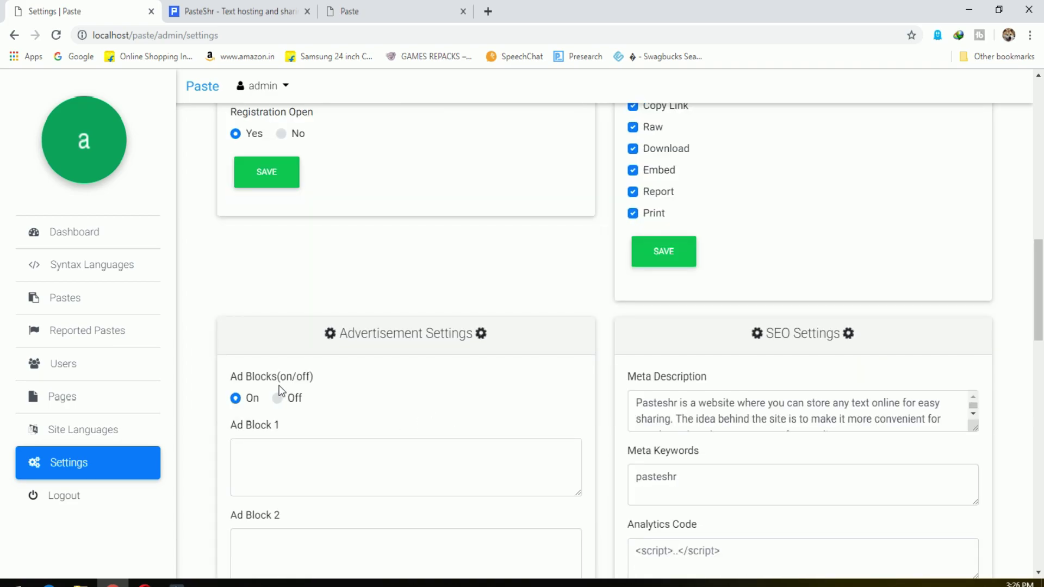
scroll(355, 409, "down", 2)
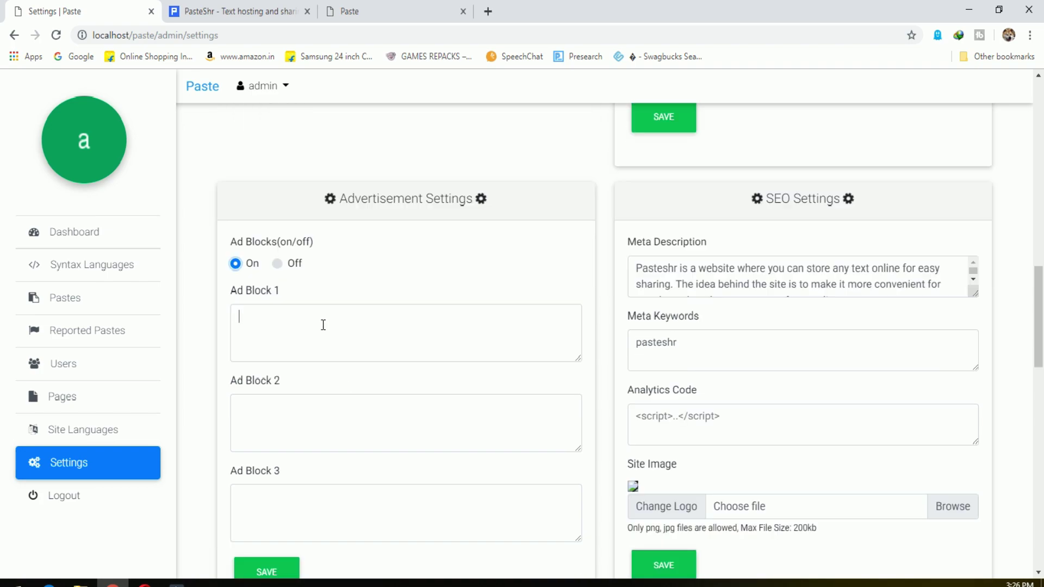
scroll(401, 350, "down", 1)
left_click(401, 352)
left_click(381, 440)
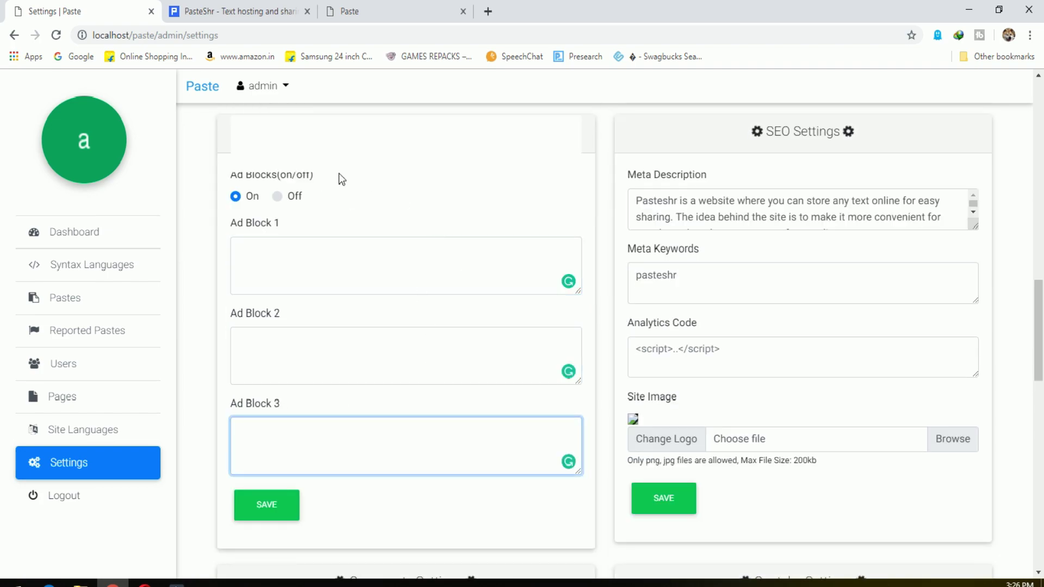
left_click(422, 261)
left_click(401, 337)
left_click(382, 435)
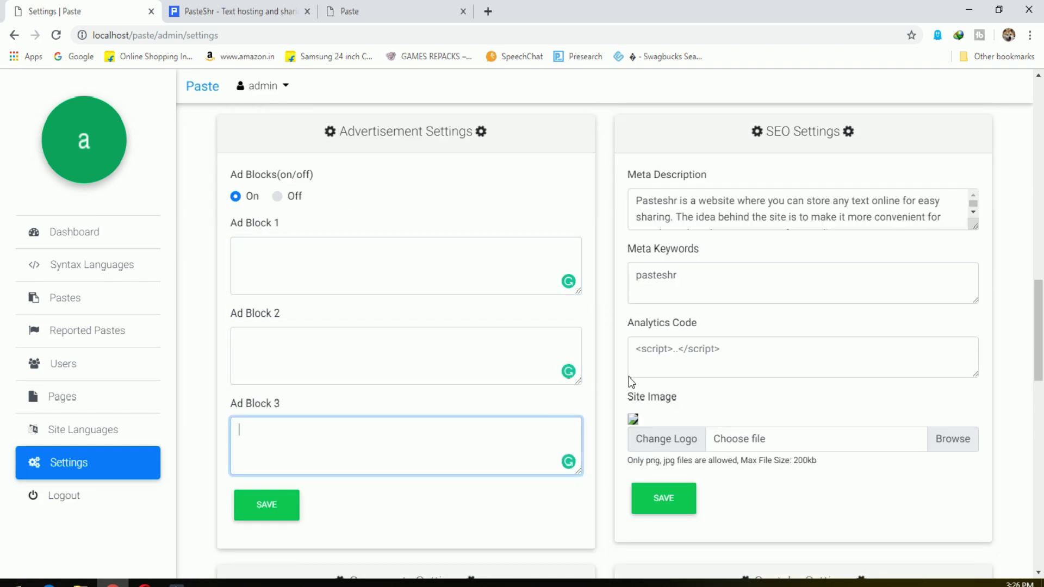
left_click(775, 350)
left_click_drag(694, 321, 601, 321)
left_click(766, 326)
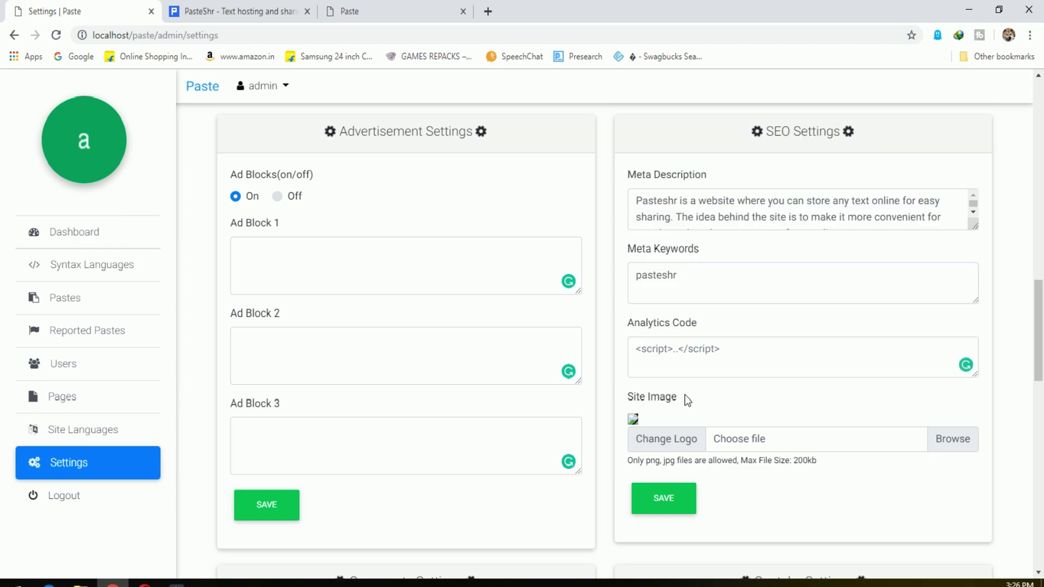
left_click(660, 409)
left_click(952, 447)
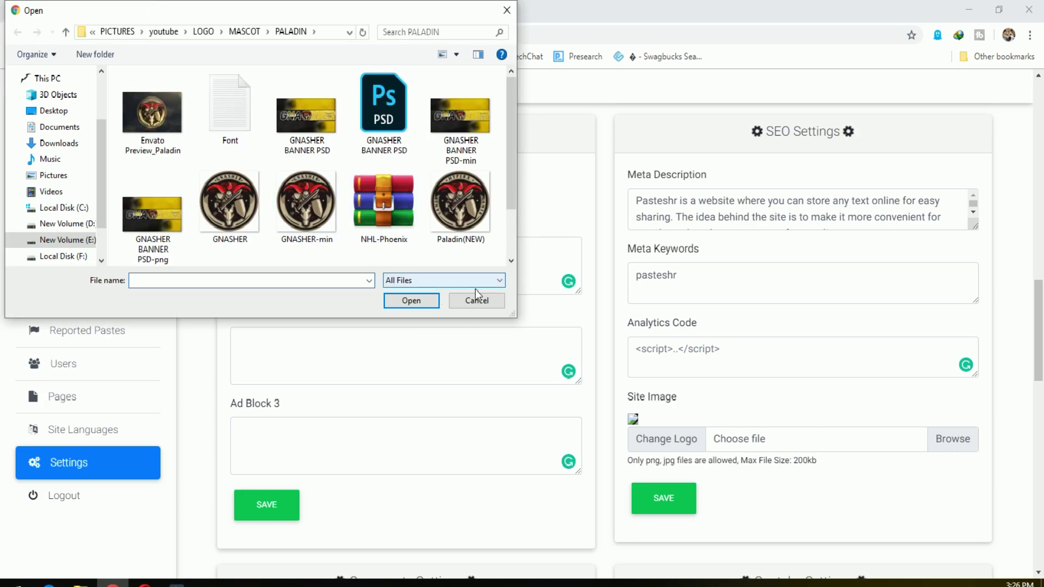
left_click(476, 295)
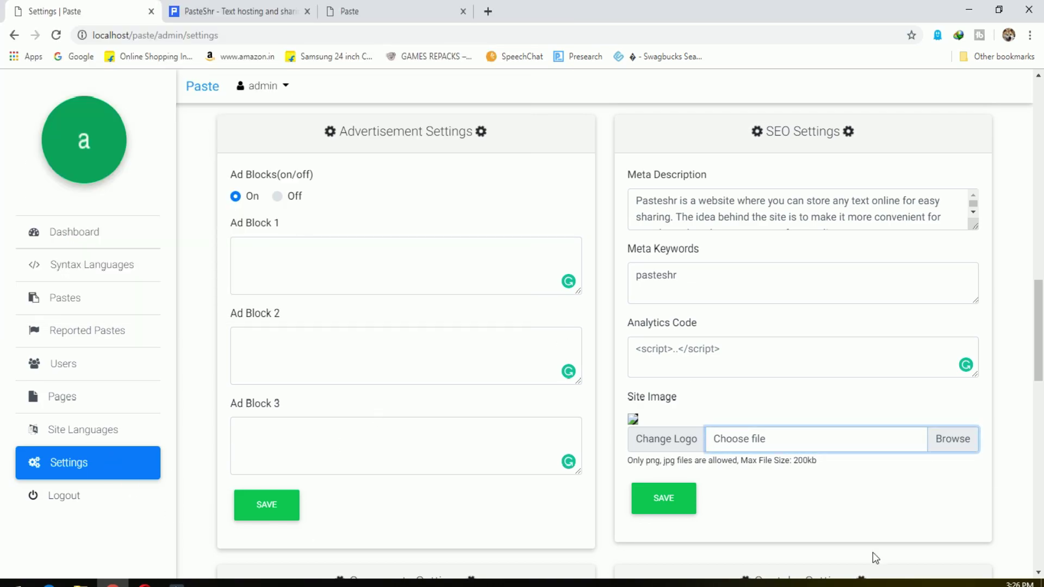
Check Disqus comments and invisible recaptcha, leaving both off, then the Mail and Facebook fields.
scroll(915, 514, "down", 7)
scroll(957, 489, "up", 4)
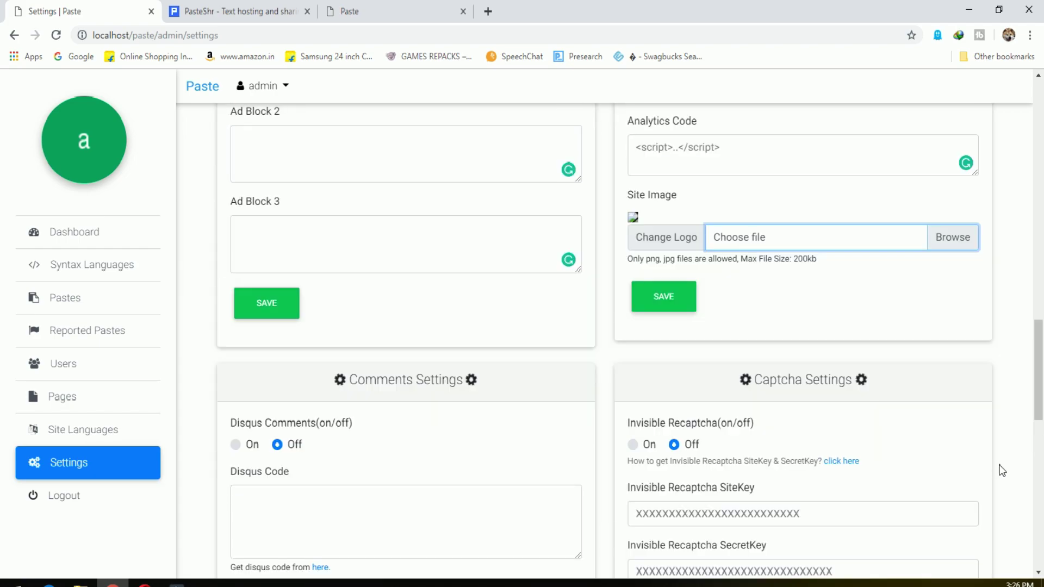
scroll(805, 432, "down", 1)
left_click(235, 378)
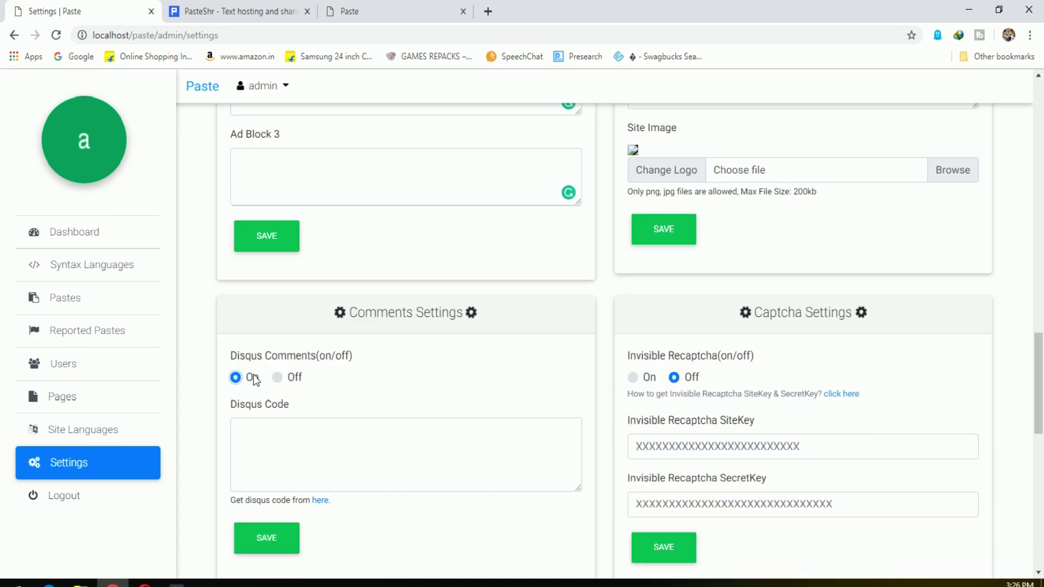
left_click(277, 377)
scroll(554, 387, "down", 1)
left_click(632, 310)
left_click(674, 309)
scroll(778, 335, "down", 3)
scroll(778, 341, "down", 1)
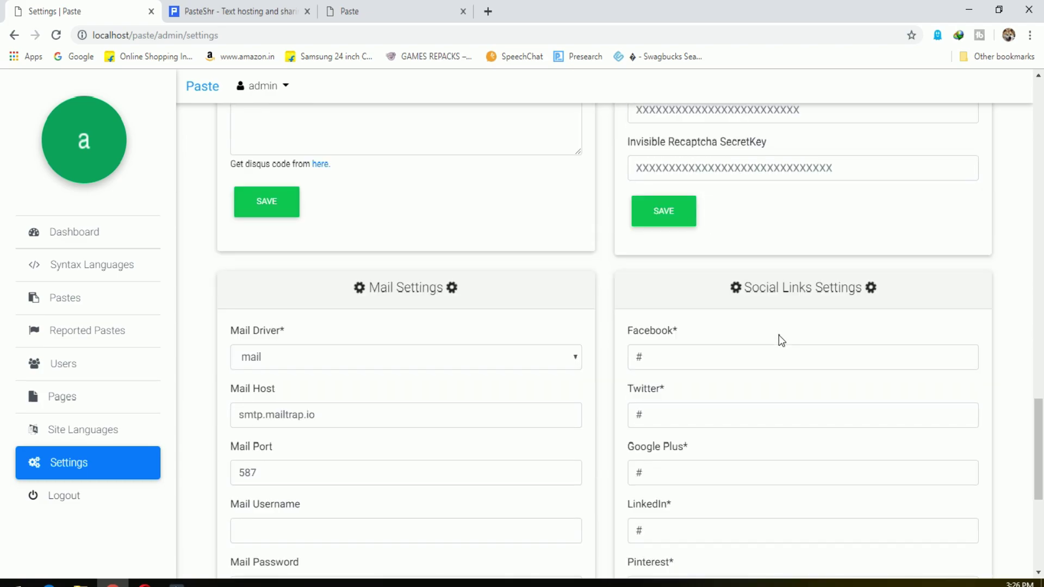
scroll(356, 368, "down", 1)
left_click(345, 348)
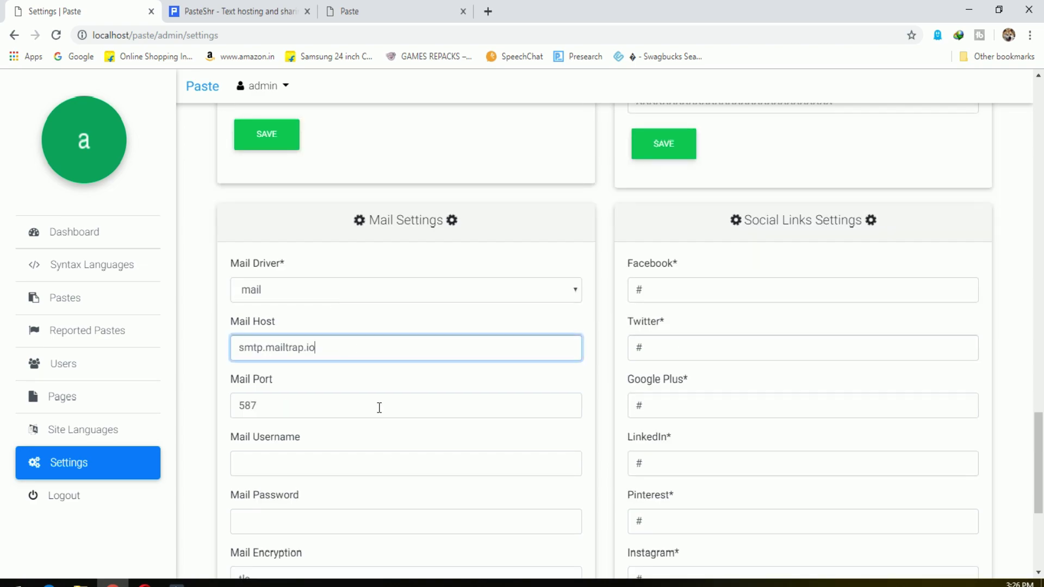
left_click(790, 299)
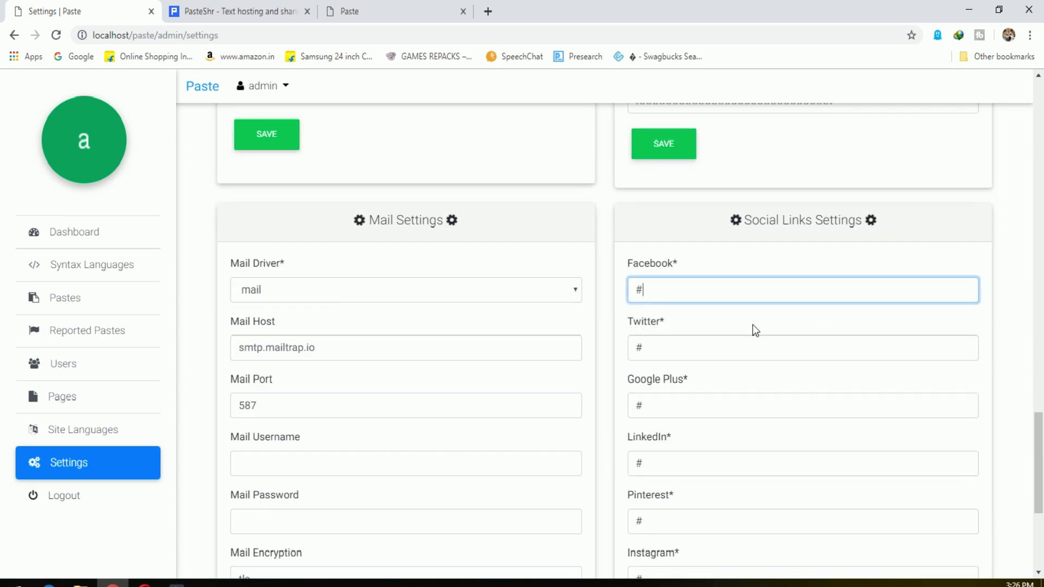
scroll(753, 328, "down", 4)
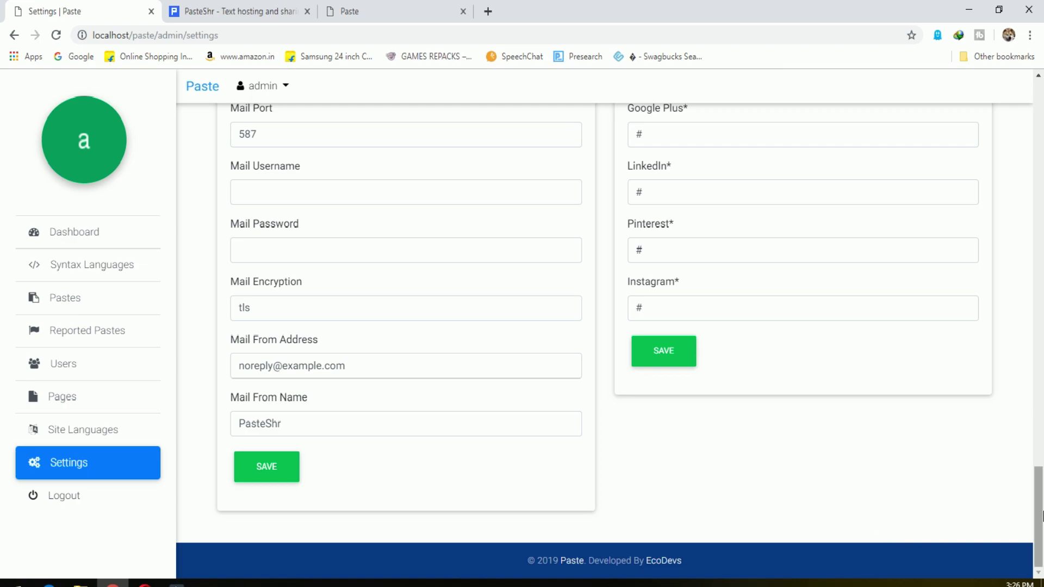
Bring up the site's New Paste page tab.
left_click(225, 11)
left_click(81, 11)
left_click(354, 11)
Set the new paste's syntax language to Java.
left_click(312, 195)
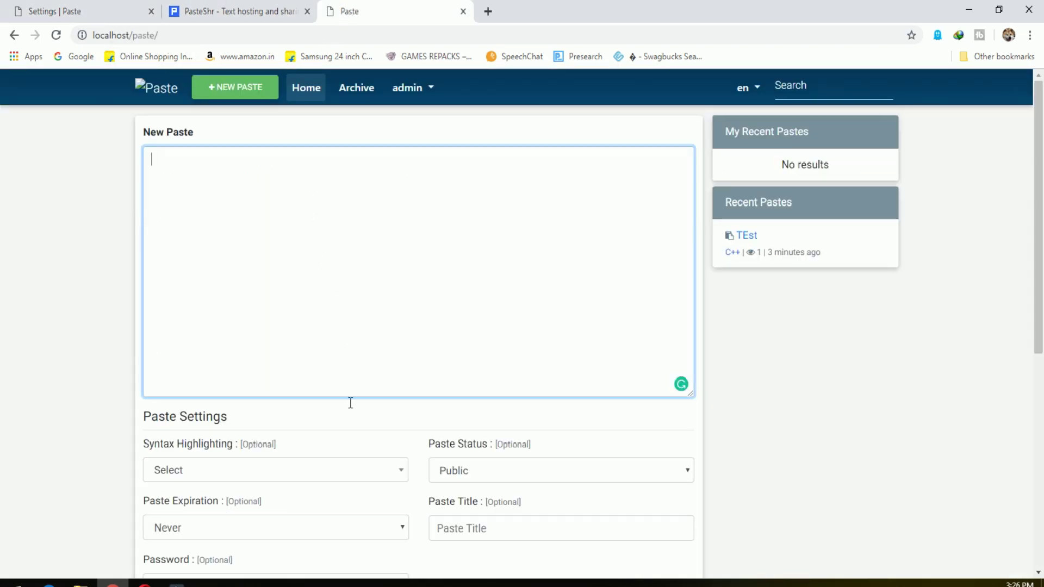
left_click(291, 470)
scroll(303, 415, "down", 2)
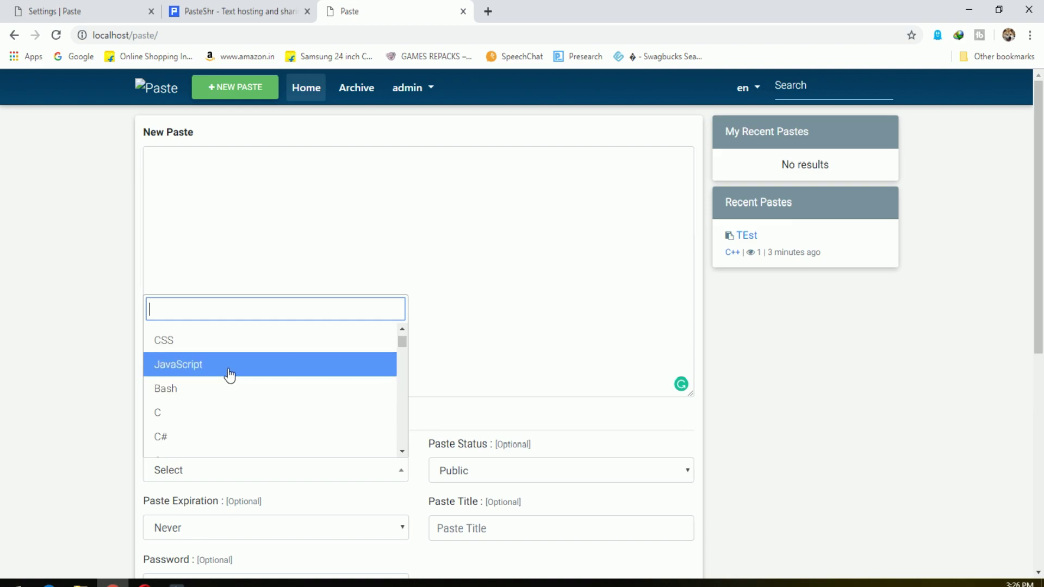
scroll(228, 375, "up", 2)
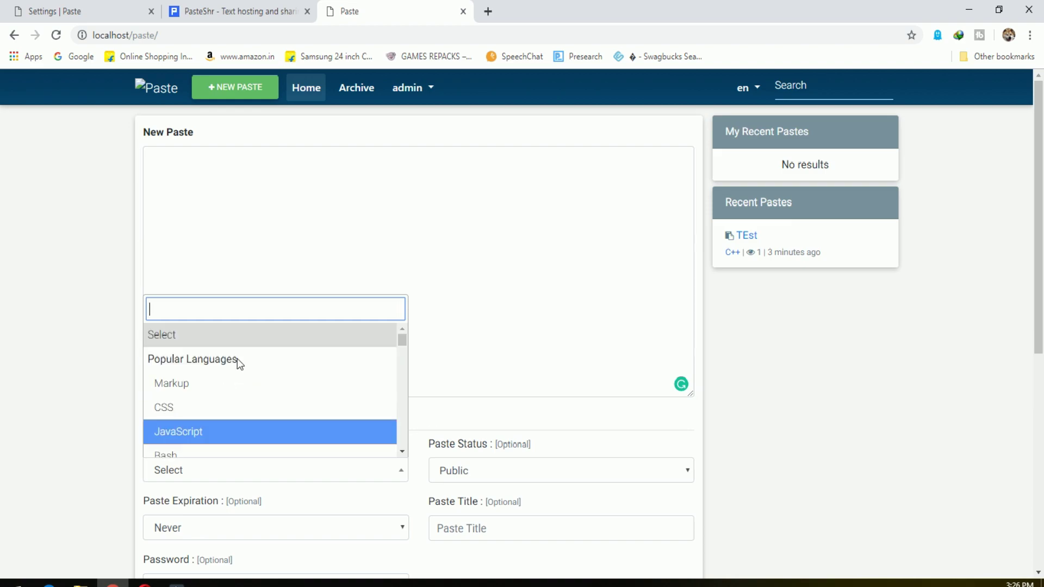
type("ja")
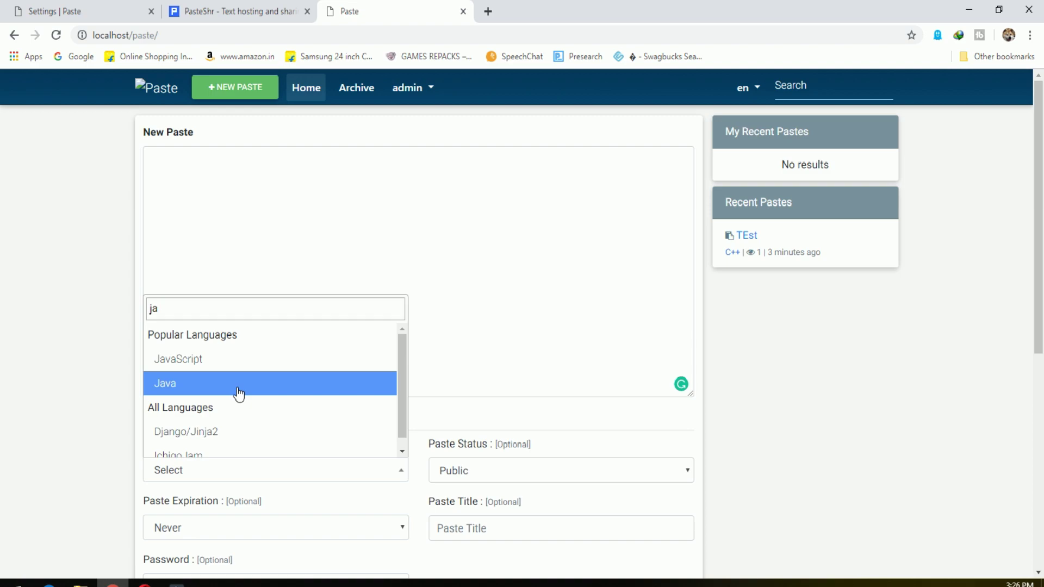
left_click(237, 385)
Start the code with class TEst and a main method declaration with braces.
left_click(200, 174)
type("class TEst{")
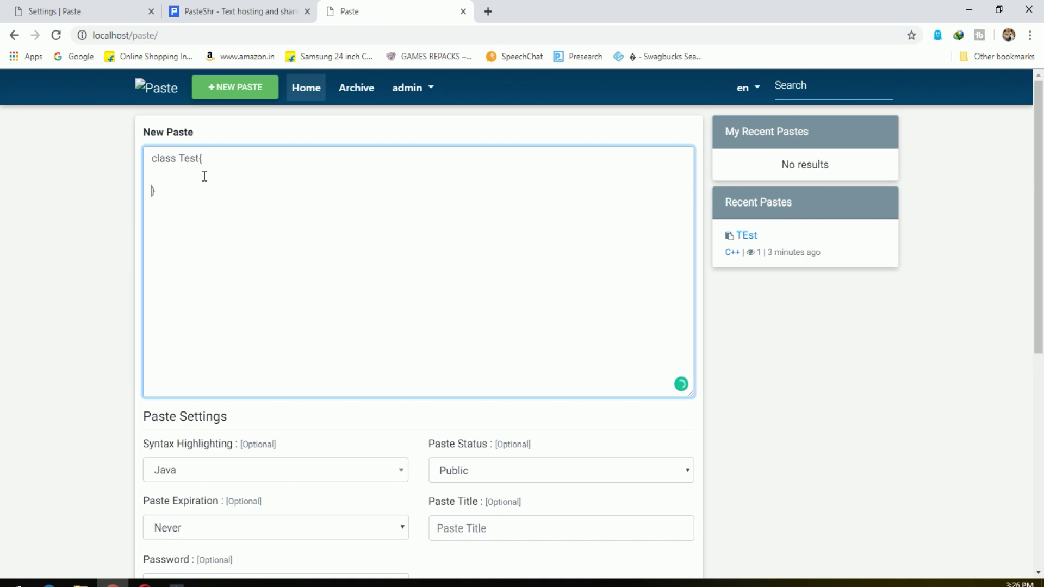
key("Up")
type("Public sta")
type("tic void main()")
type("String args[])")
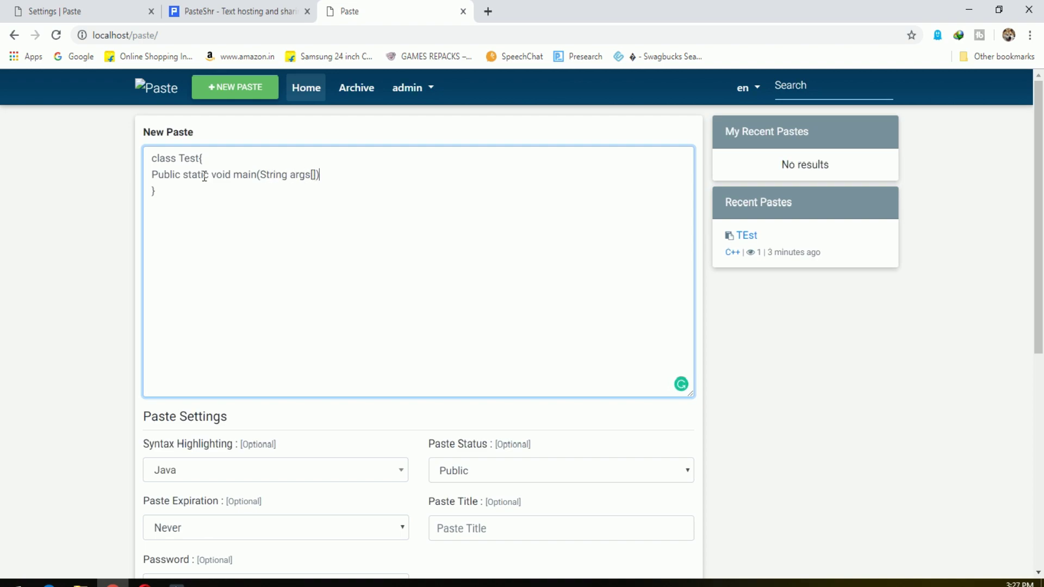
key("Return")
type("{}")
key("Left")
key("Return")
key("Return")
Add print lines 'Thanks for watching !!!!!' and 'Be sure to subscribe and like the video!!!'.
type("System.out.print")
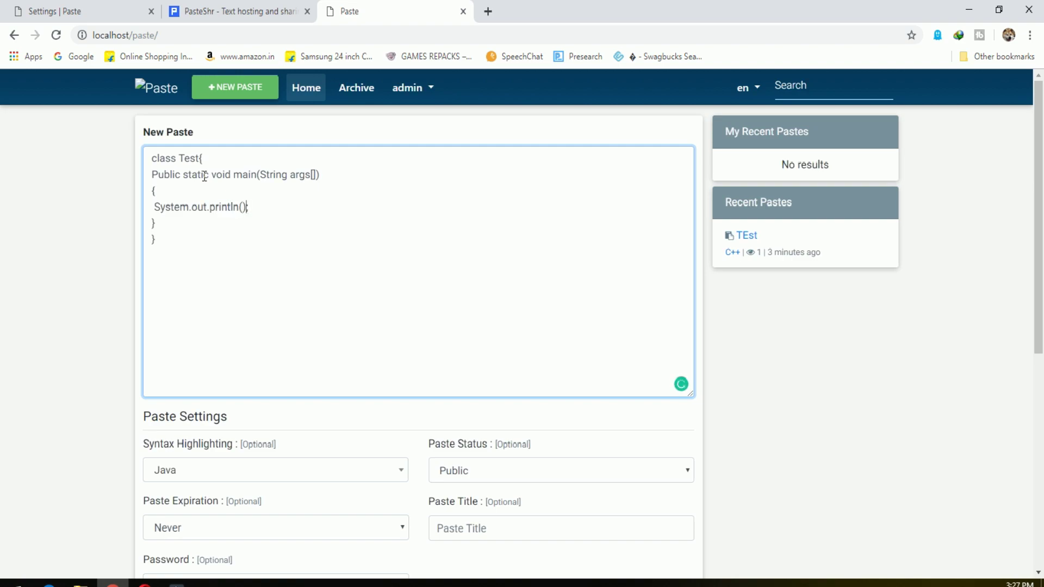
type("\"\"")
type("Thanks for wa")
type("tching !!!!!")
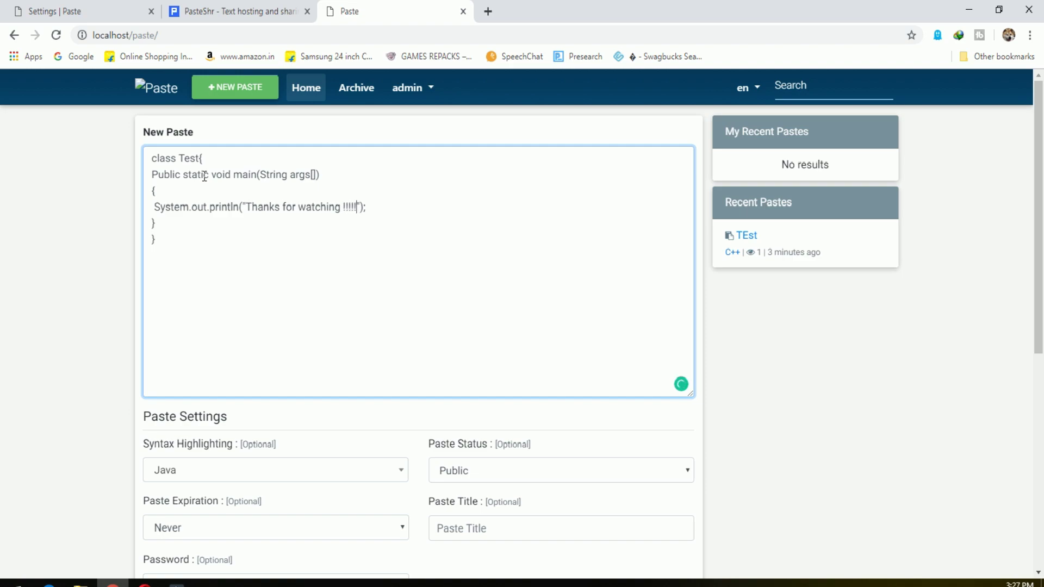
key("Return")
type("Syste")
type("m.po")
type(".pr")
type("intln();")
type("\"\"")
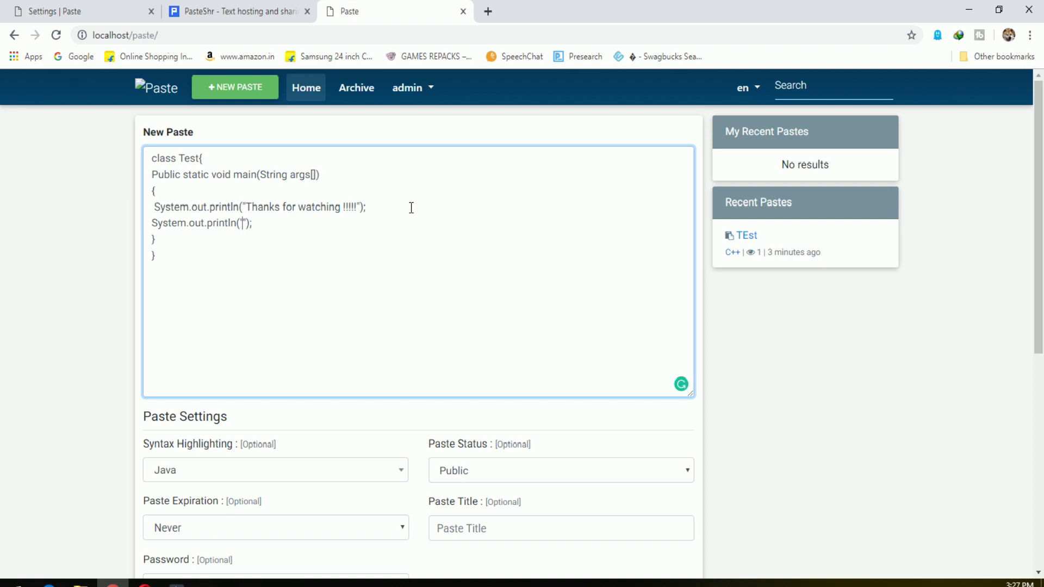
type("Bes")
key("BackSpace")
type("sure to subscribe and ")
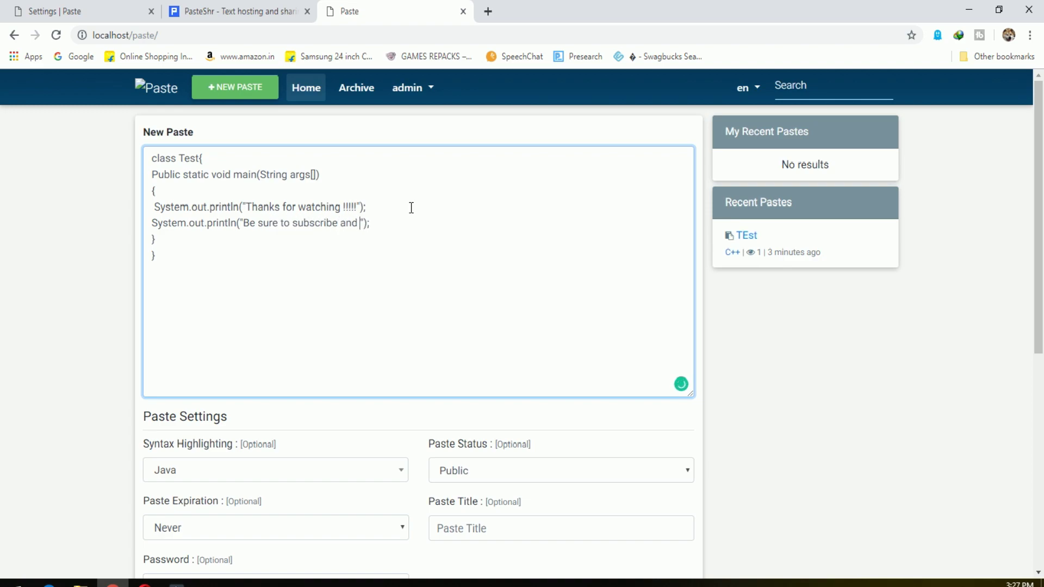
type("like the video")
key("ctrl+s")
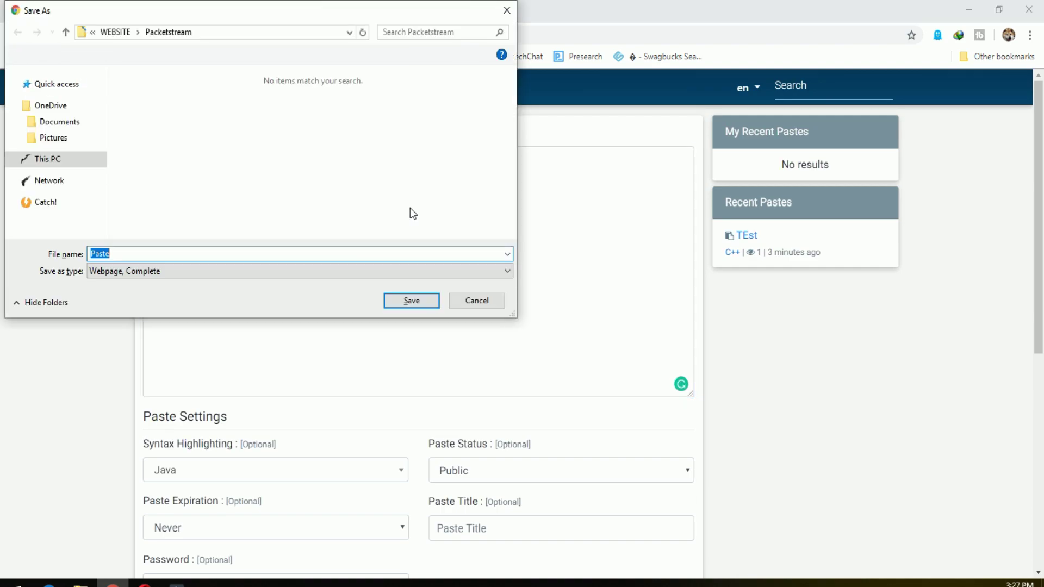
key("Escape")
type("!!!\");")
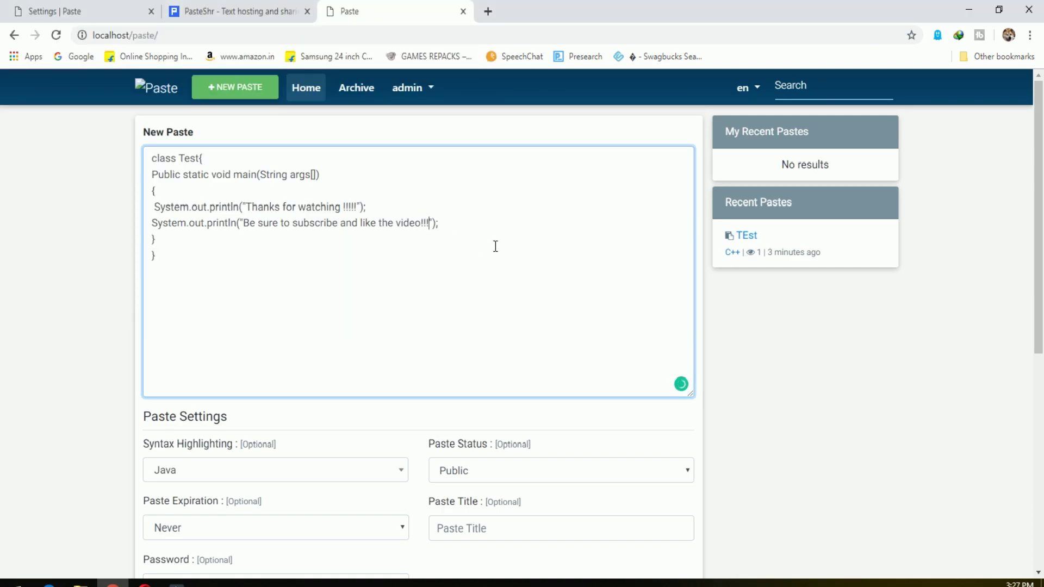
left_click(824, 403)
scroll(824, 403, "down", 1)
scroll(804, 409, "down", 1)
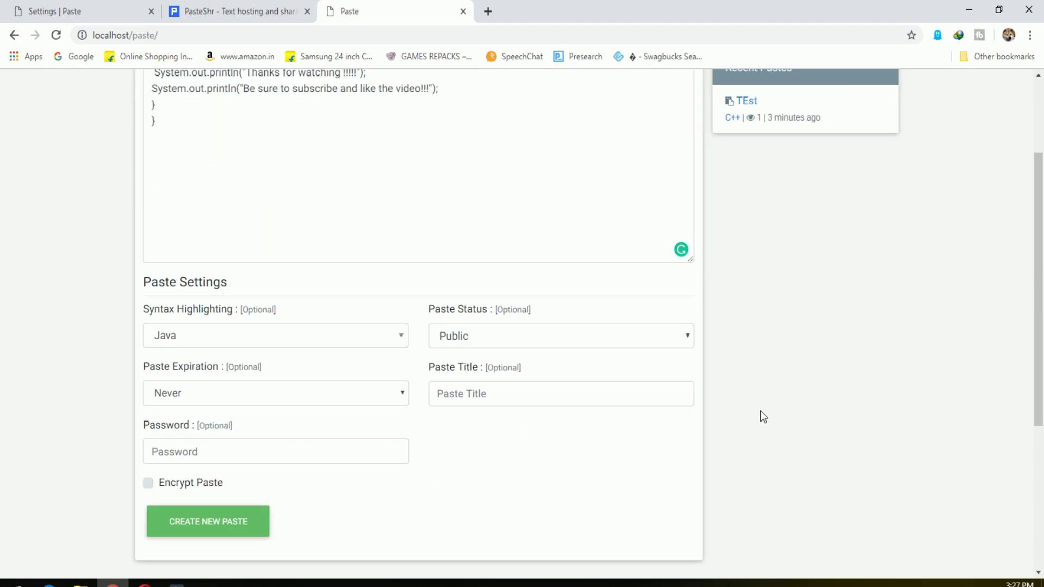
scroll(375, 462, "down", 3)
Create the paste and review its Java-highlighted code and RAW Paste Data.
left_click(243, 325)
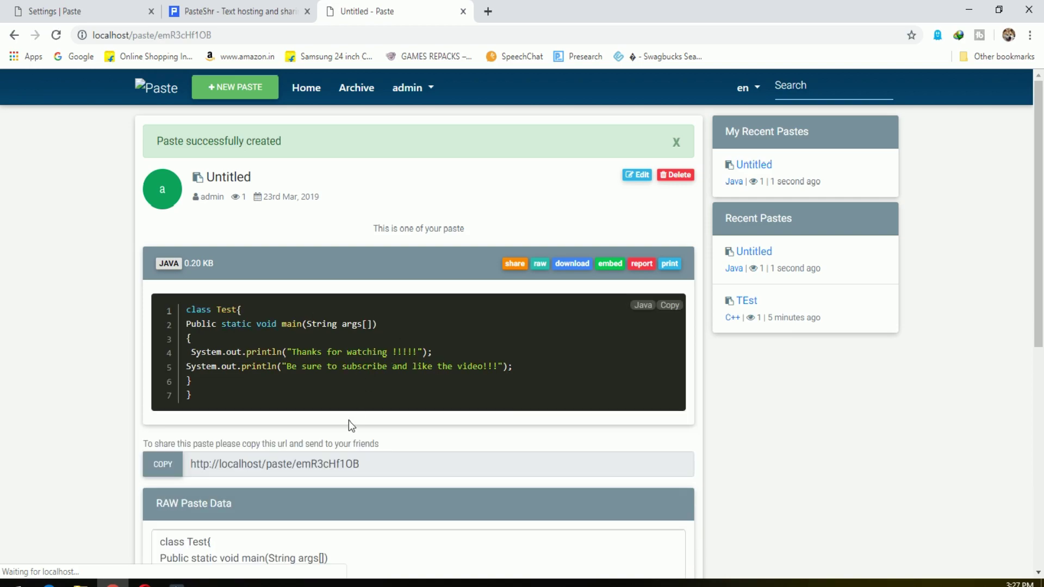
left_click_drag(482, 364, 435, 352)
left_click(596, 362)
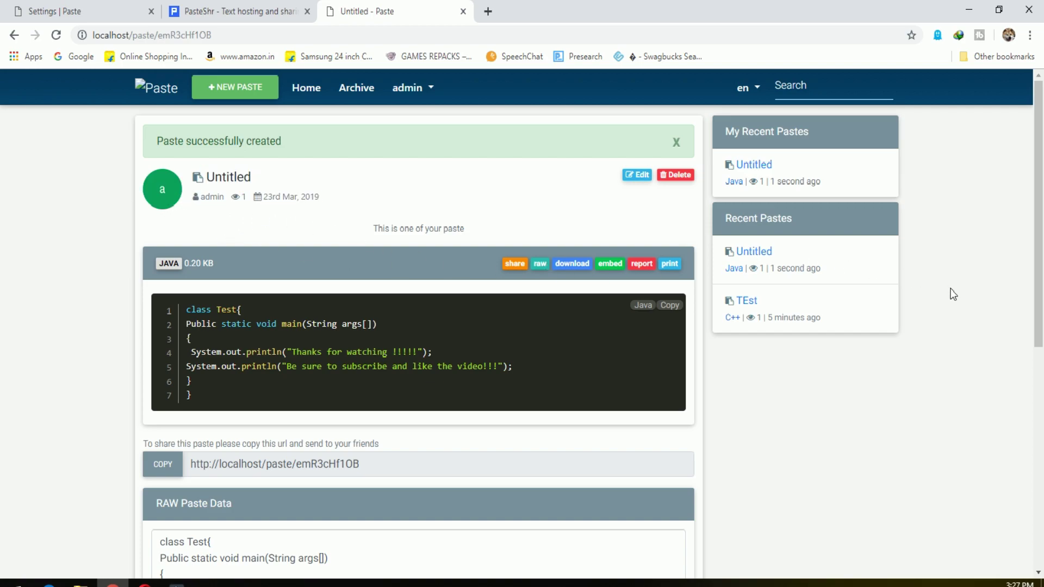
scroll(1038, 294, "down", 4)
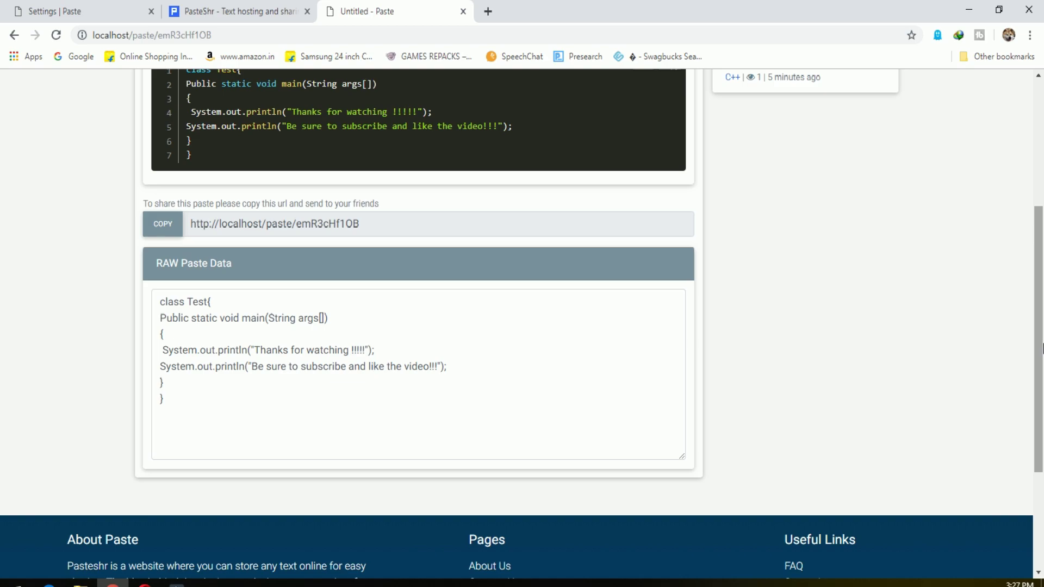
scroll(1041, 348, "up", 4)
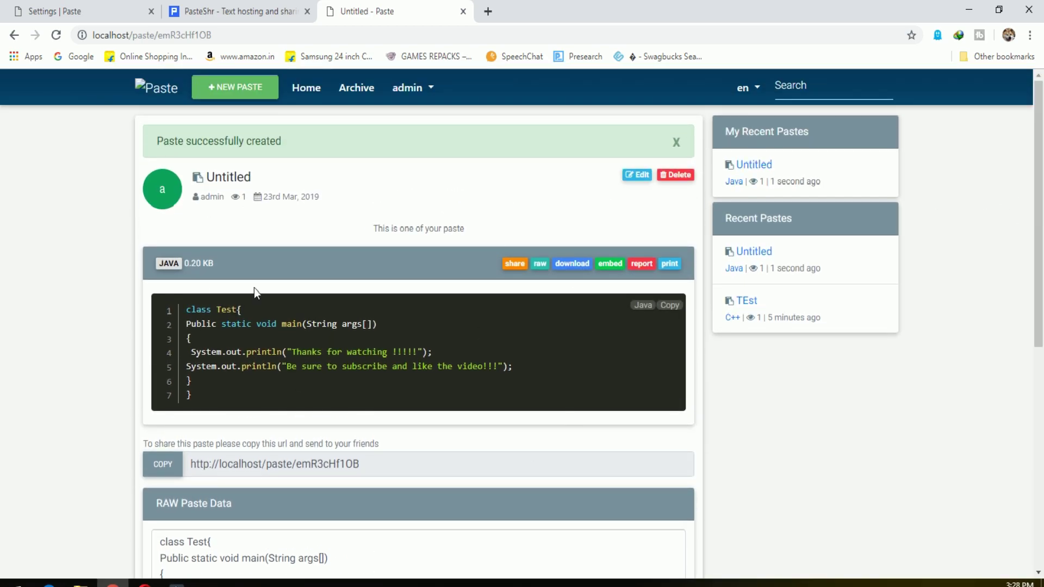
Browse the paste archive by language, viewing the F# archive before going back.
left_click(369, 93)
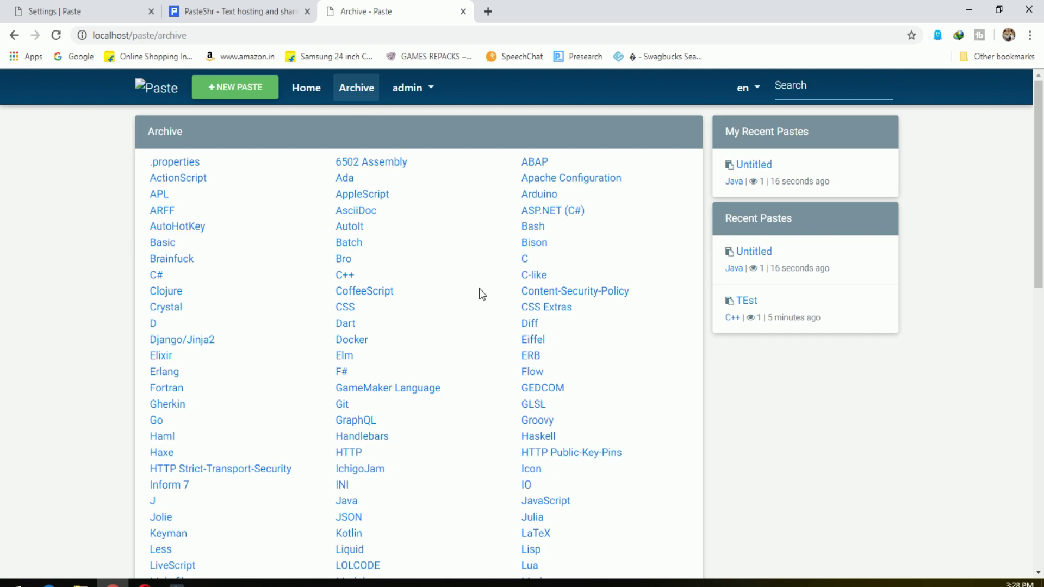
left_click(342, 371)
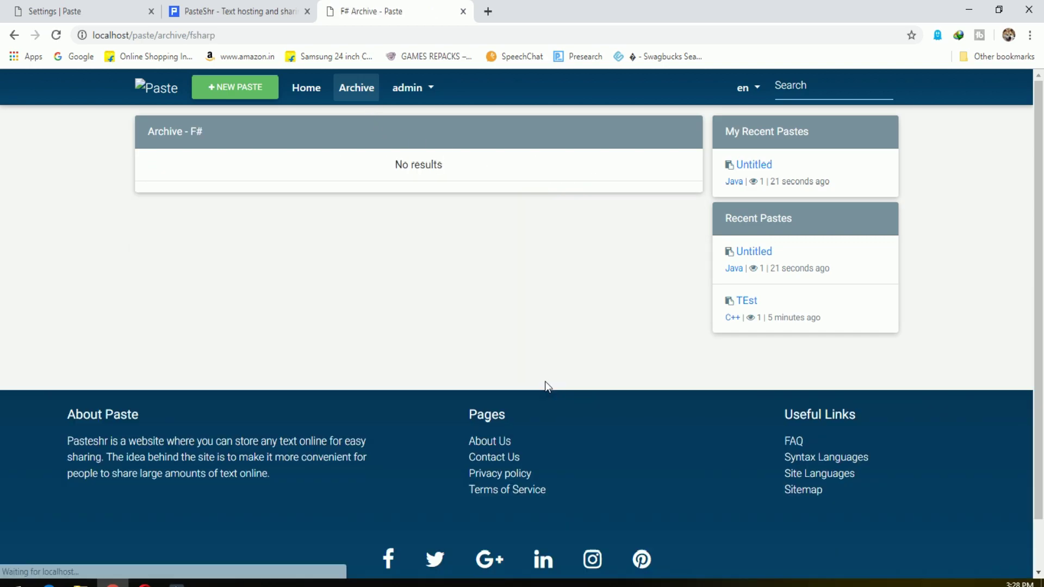
key("alt+Left")
Review the admin's Edit Profile page, then return to the blank new-paste home page.
left_click(412, 88)
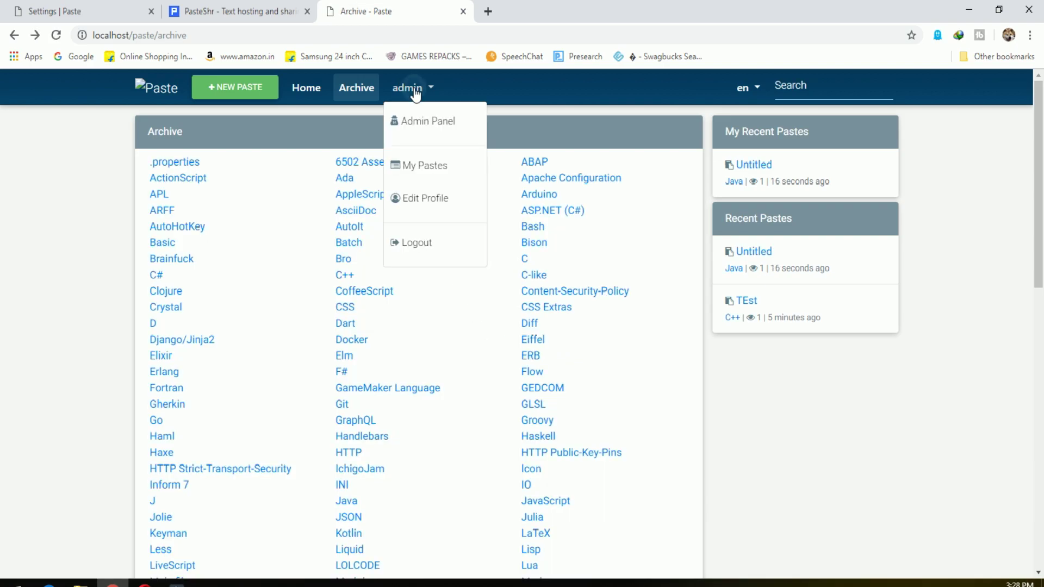
left_click(427, 197)
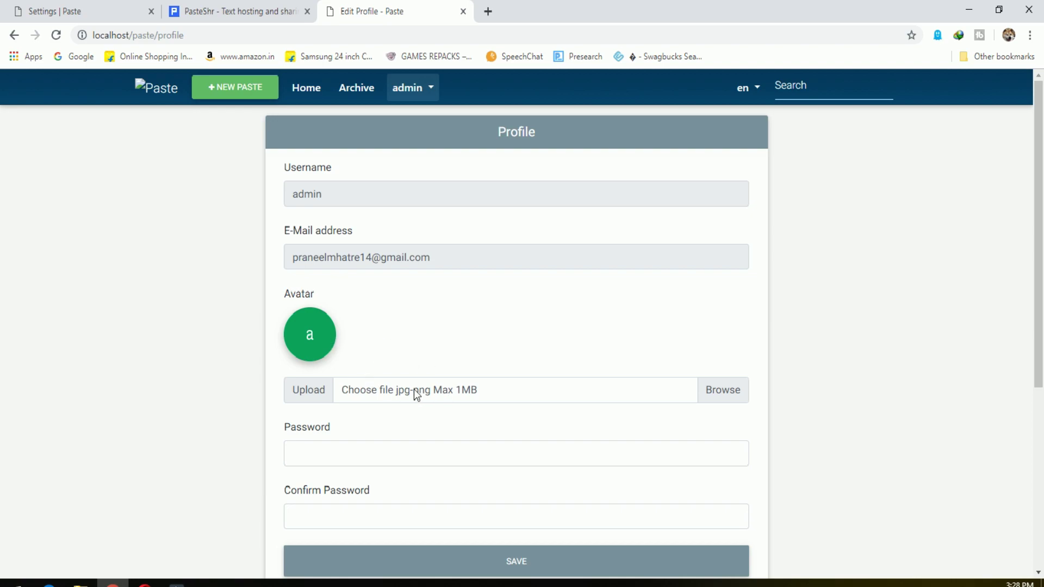
scroll(704, 413, "down", 3)
scroll(706, 381, "up", 3)
left_click(146, 86)
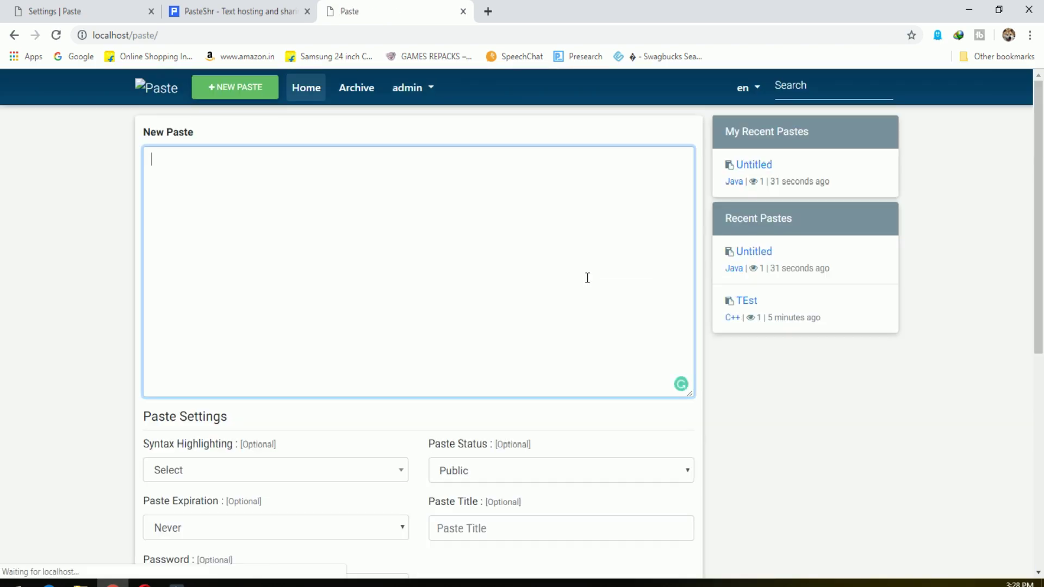
Look through the Settings | Paste tab, including the Ad Block 1 field.
left_click(96, 7)
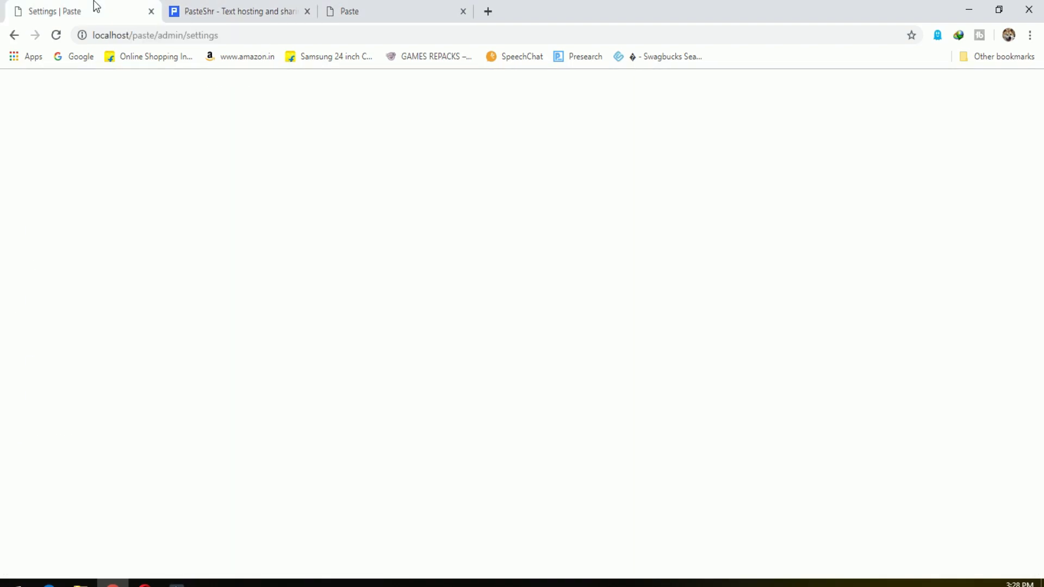
scroll(343, 402, "down", 6)
scroll(435, 462, "up", 6)
scroll(463, 475, "down", 6)
scroll(462, 474, "down", 9)
left_click(356, 318)
scroll(472, 418, "down", 5)
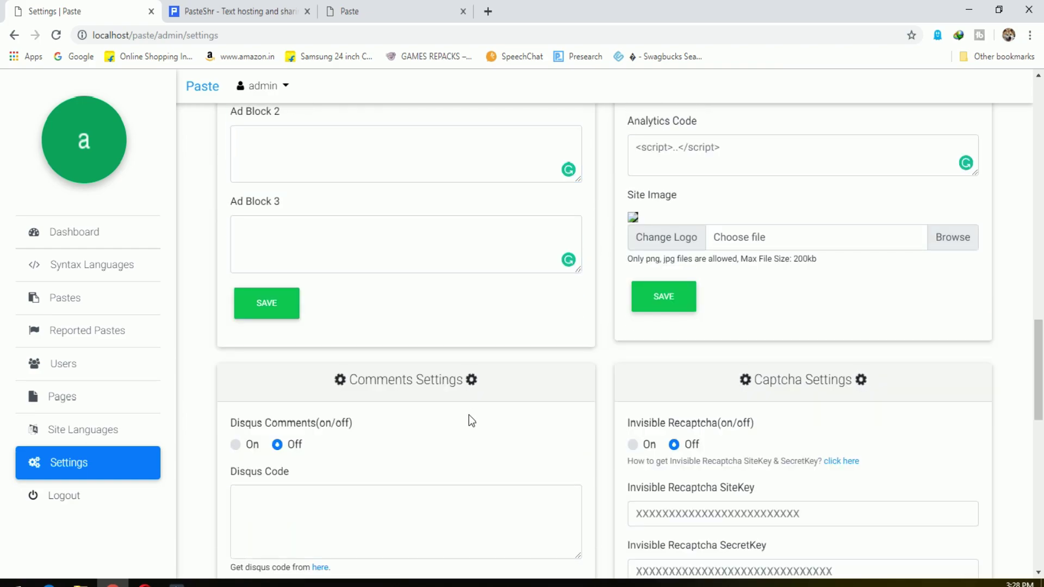
scroll(474, 415, "up", 7)
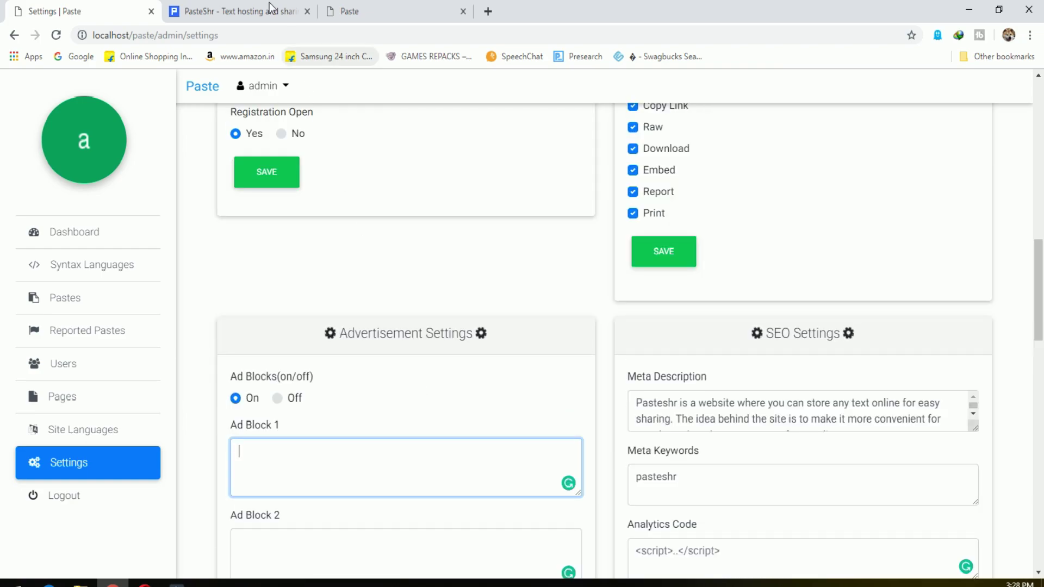
Open the admin Dashboard showing 2 pastes, 2 users and 153 syntax languages.
left_click(69, 231)
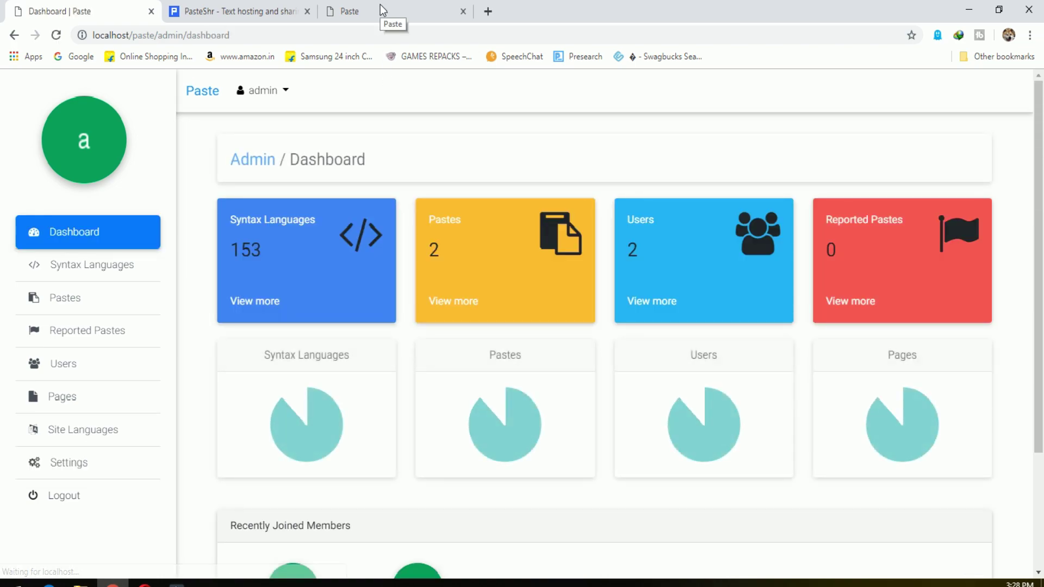
scroll(923, 451, "down", 3)
scroll(924, 456, "up", 3)
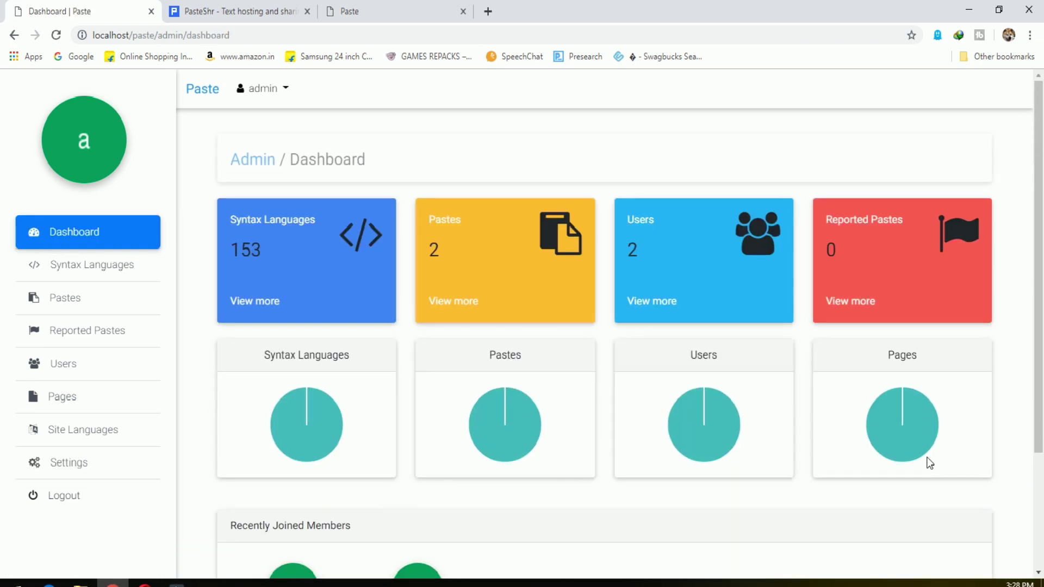